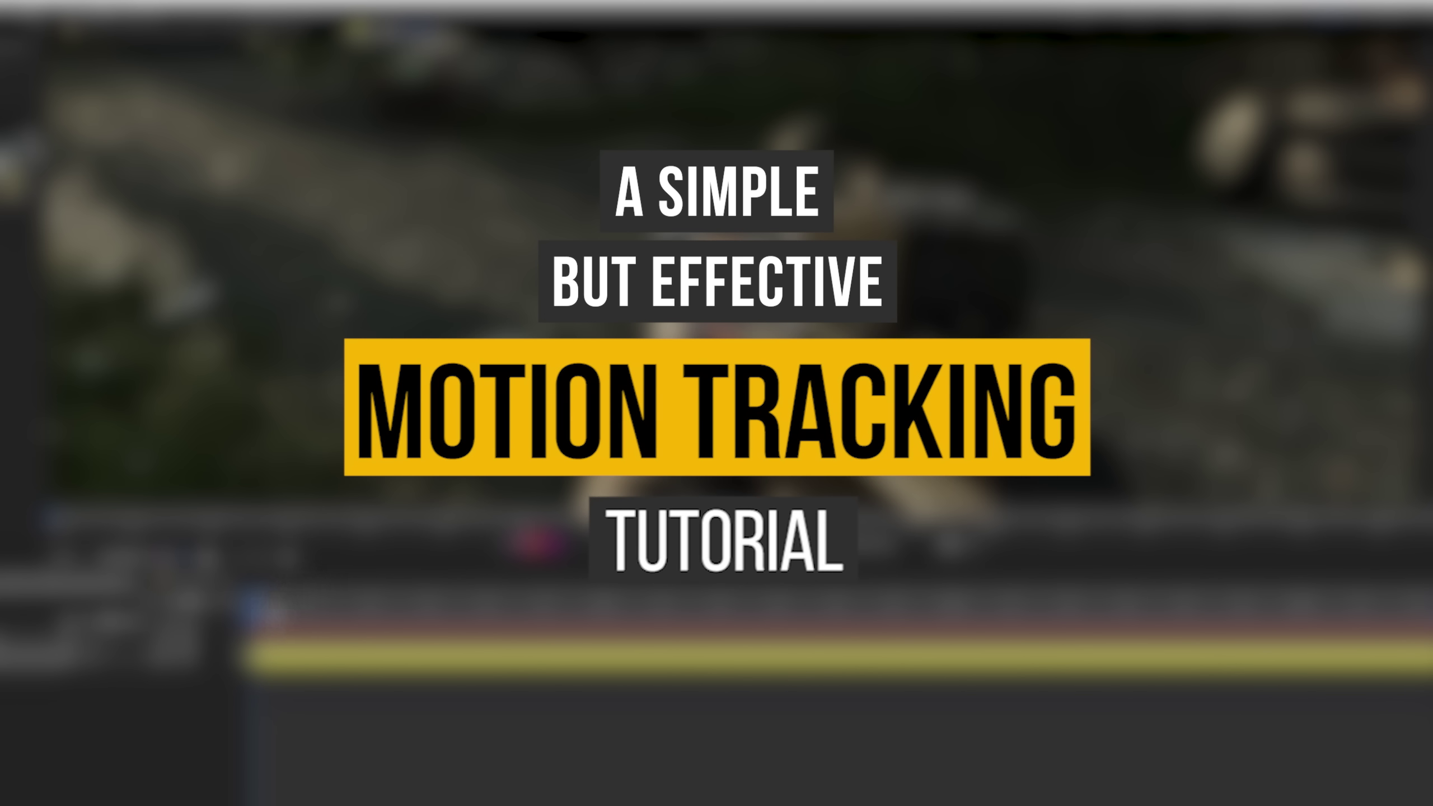
Adjust the track point's feature region around the rifle's wooden handguard in the footage layer
{"action": "scroll", "coordinate": [585, 276], "scroll_direction": "down", "scroll_amount": 2}
{"action": "key", "text": "space"}
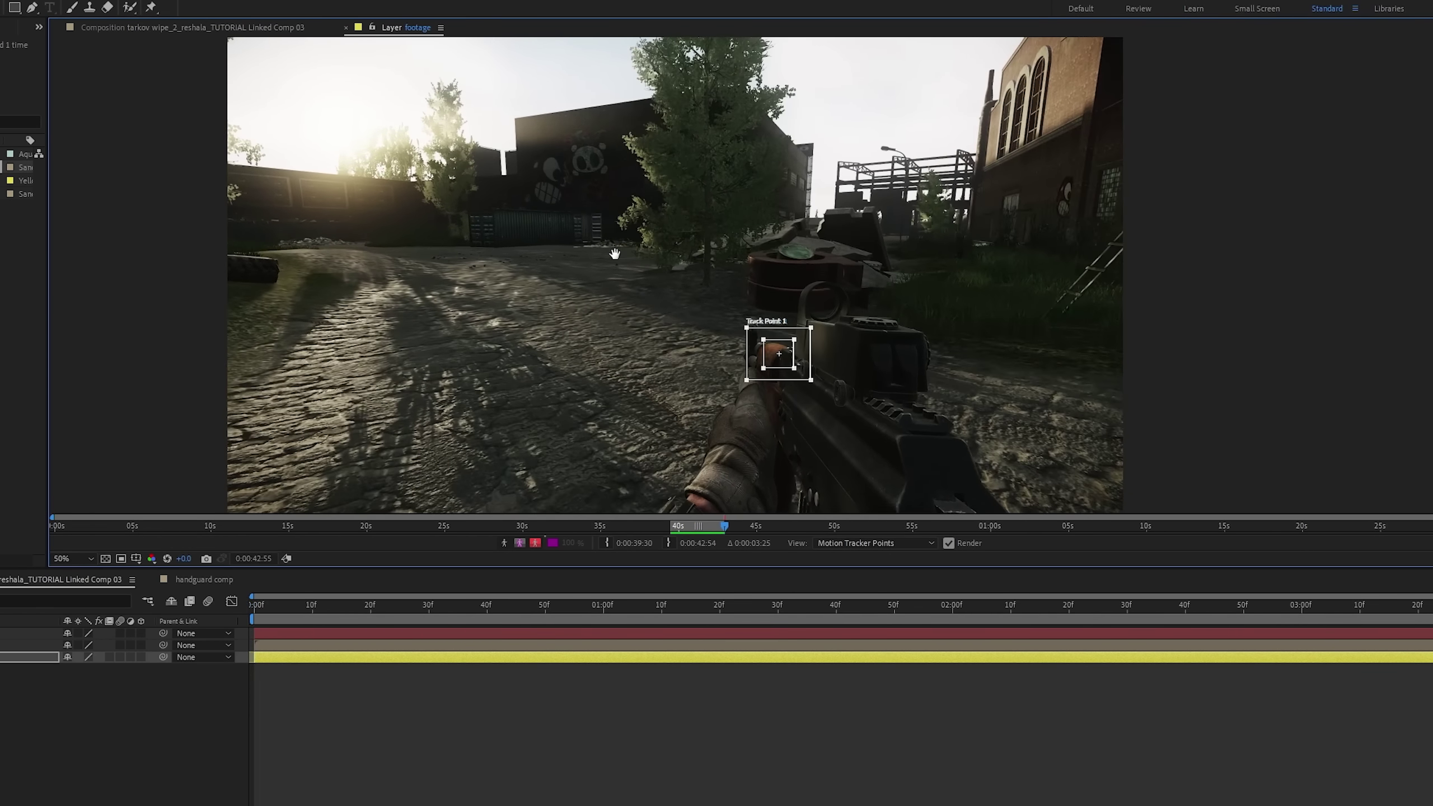
{"action": "key", "text": "space"}
{"action": "scroll", "coordinate": [790, 361], "scroll_direction": "up", "scroll_amount": 4}
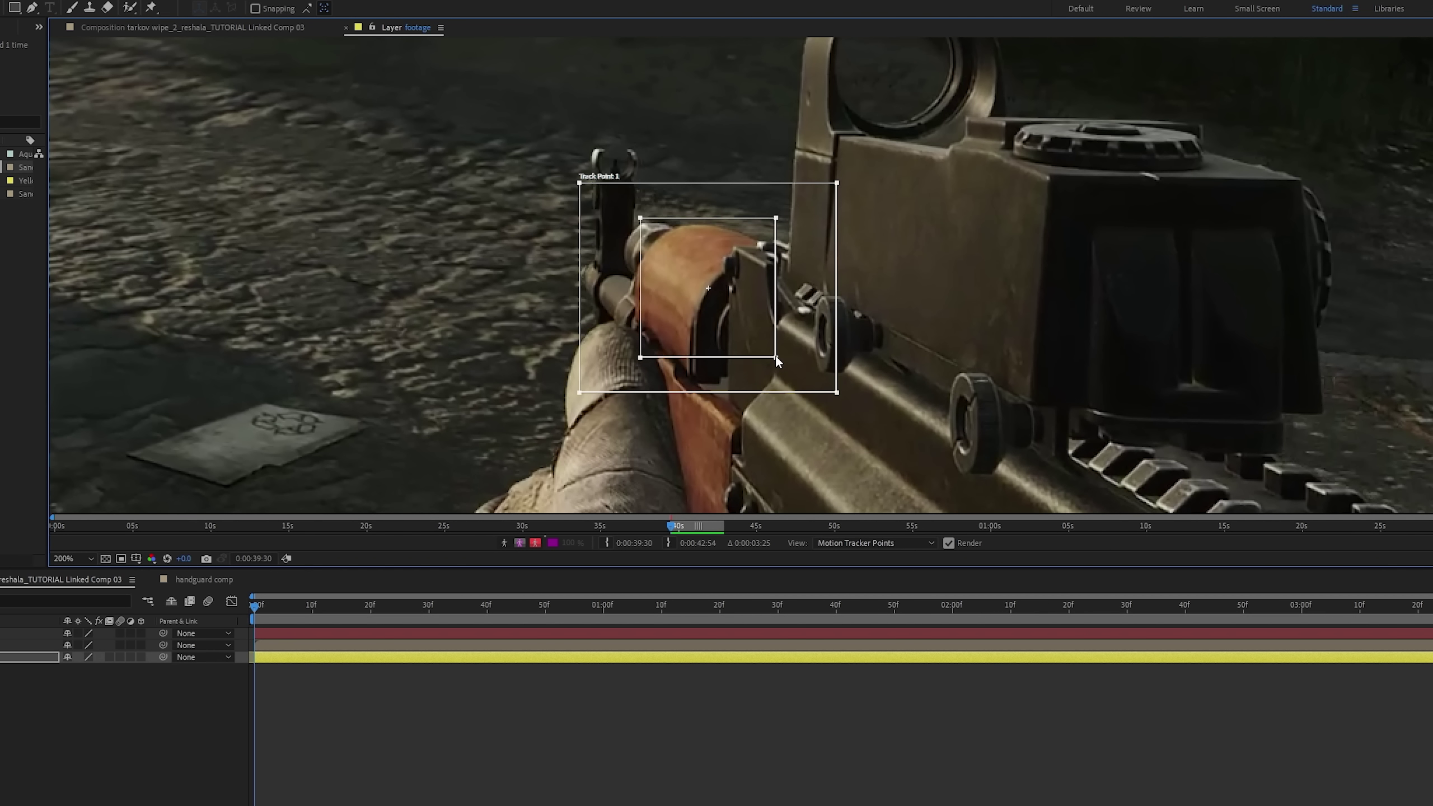
{"action": "left_click_drag", "start_coordinate": [772, 351], "coordinate": [774, 344]}
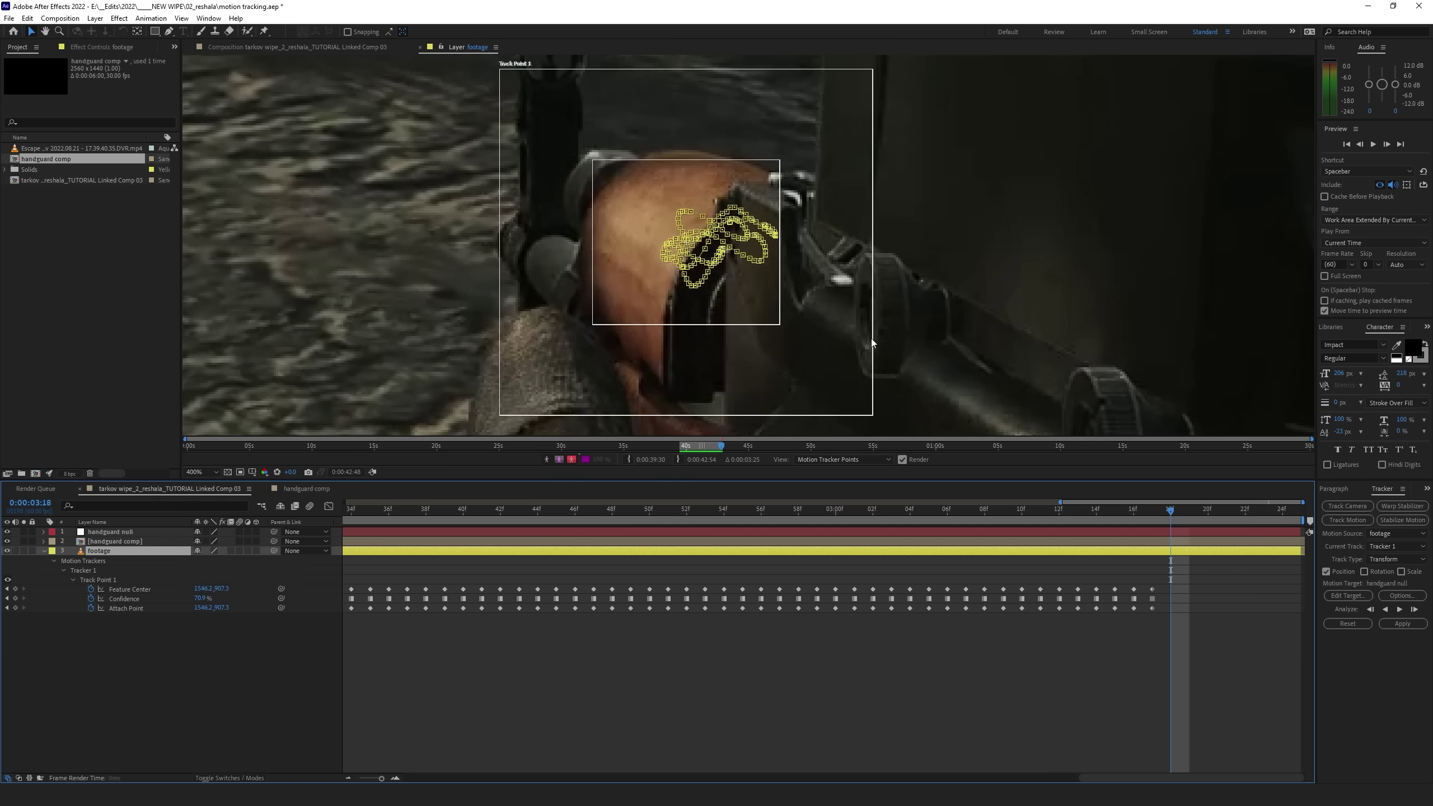
{"action": "left_click", "coordinate": [756, 288]}
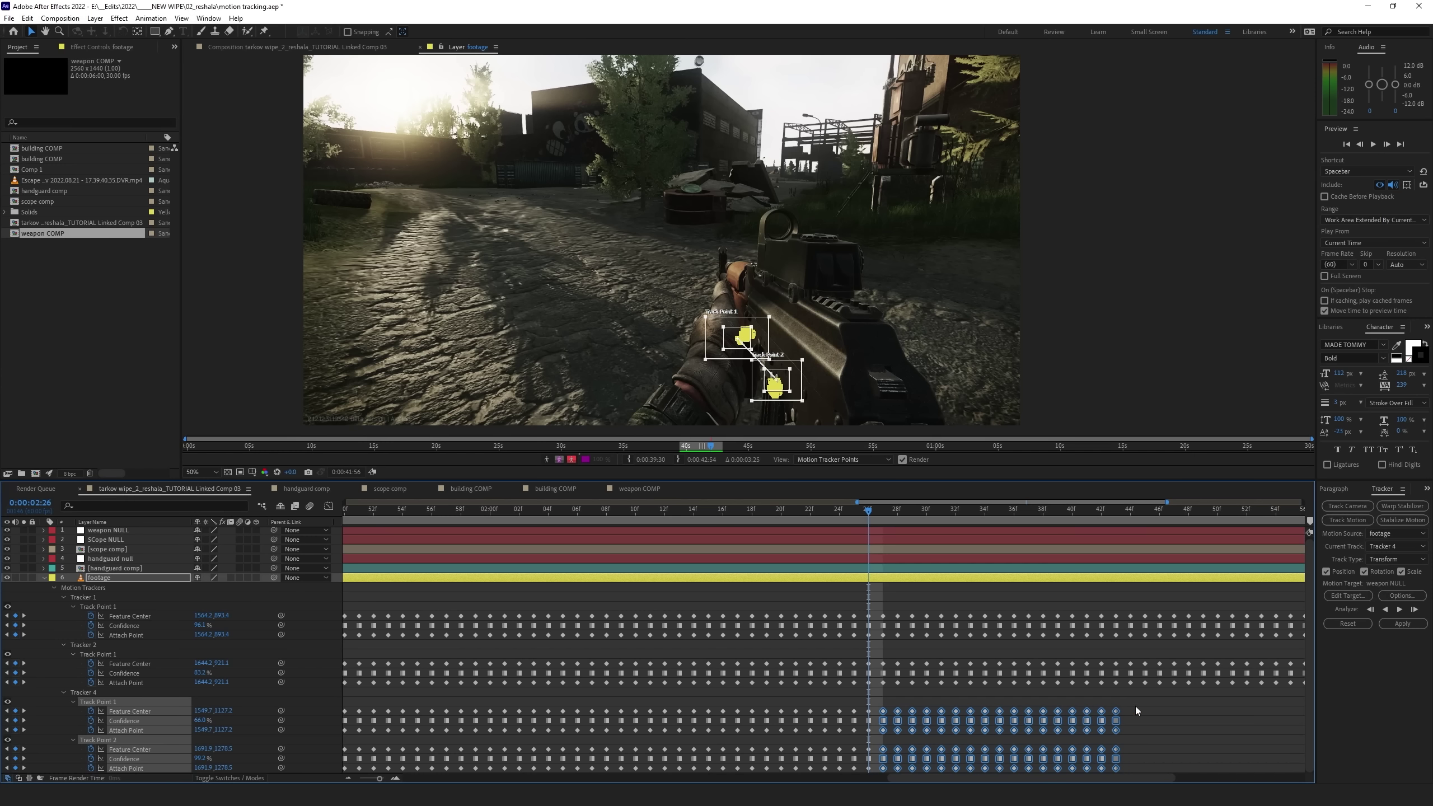
Delete the Tracker 4 keyframes of both track points that follow the current frame
{"action": "left_click_drag", "start_coordinate": [1135, 711], "coordinate": [863, 784]}
{"action": "key", "text": "Delete"}
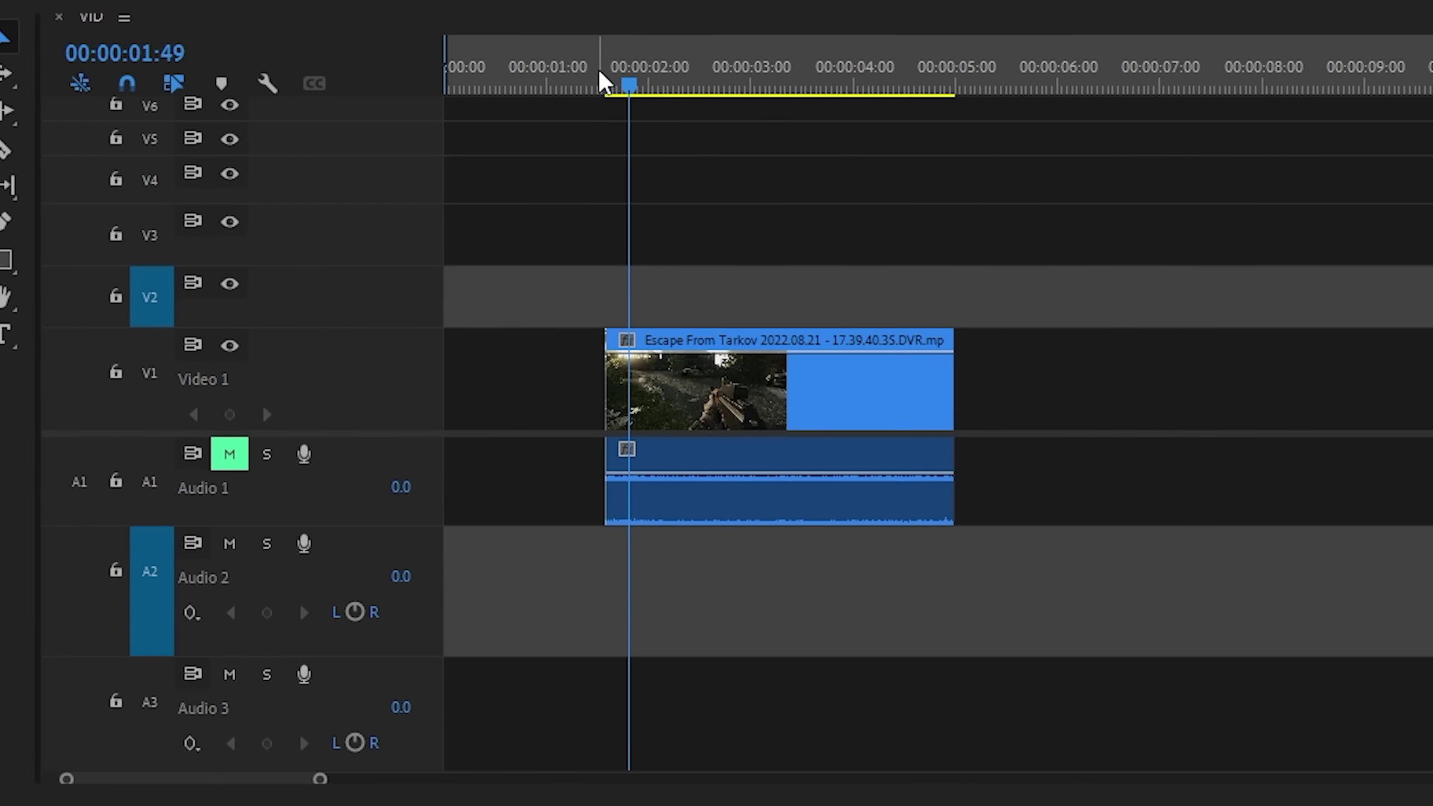
Duplicate the Escape From Tarkov video clip from track V1 onto track V2 directly above it
{"action": "left_click", "coordinate": [688, 476]}
{"action": "mouse_move", "coordinate": [671, 79]}
{"action": "left_mouse_down"}
{"action": "mouse_move", "coordinate": [924, 80]}
{"action": "mouse_move", "coordinate": [682, 82]}
{"action": "left_mouse_up"}
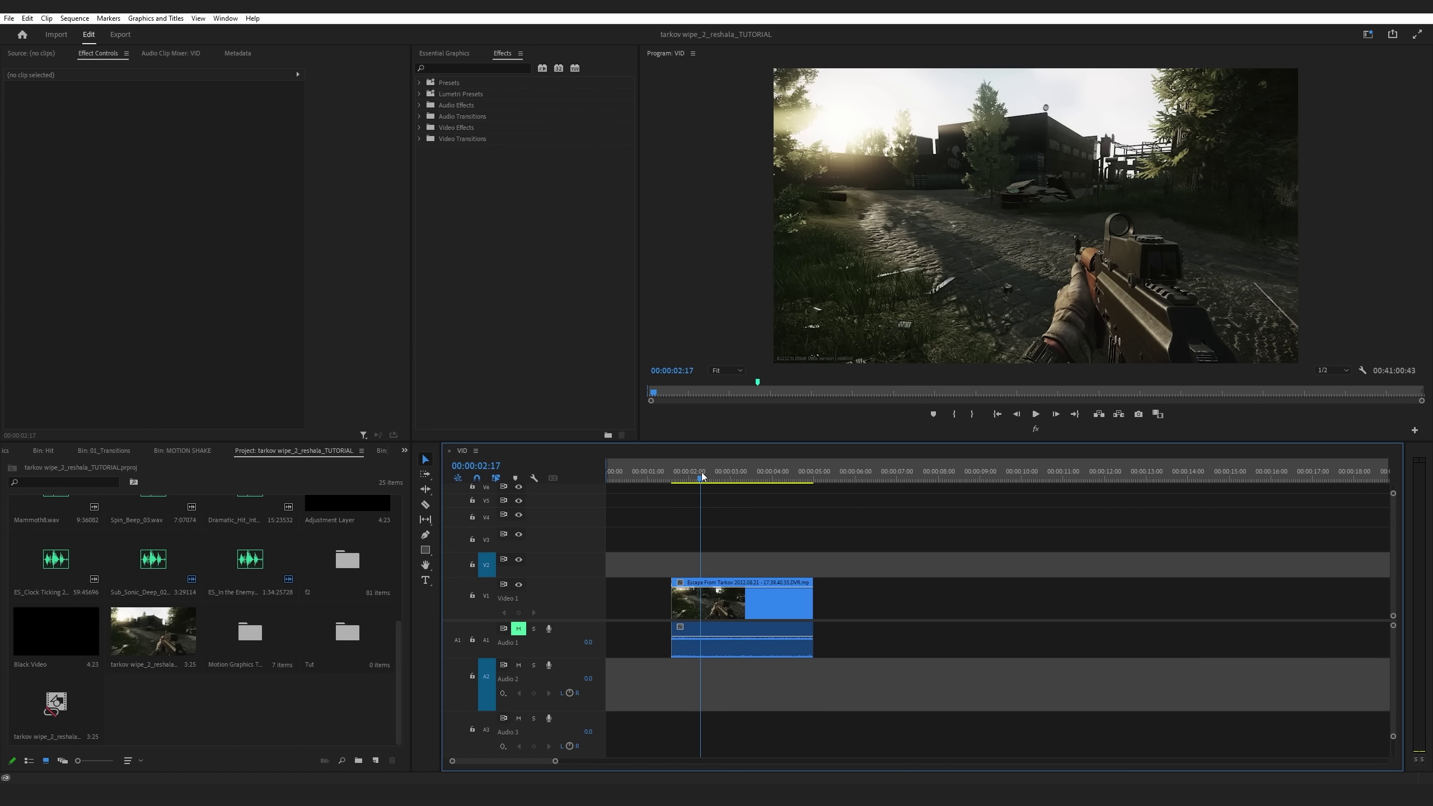
{"action": "left_click", "coordinate": [719, 599]}
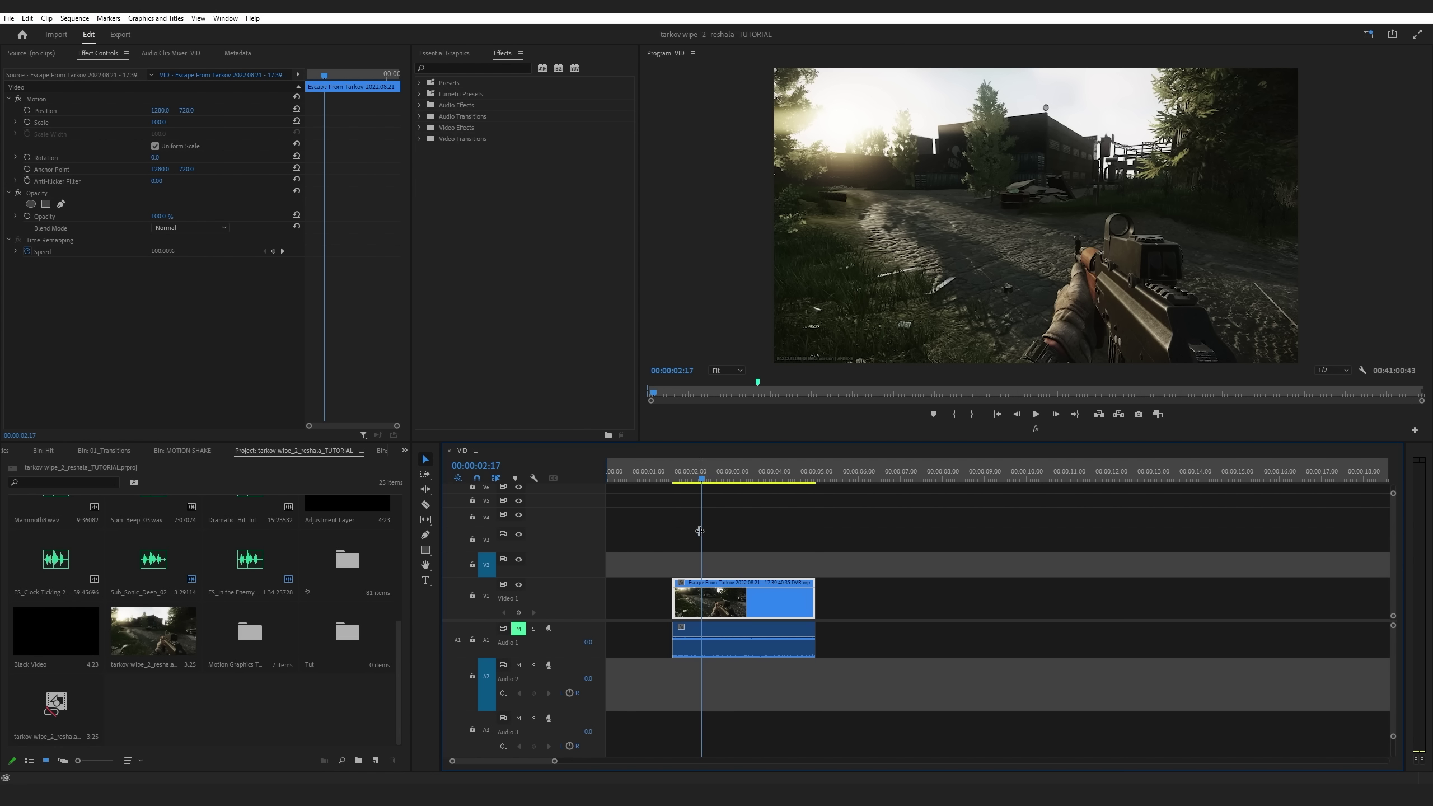
{"action": "left_click", "coordinate": [739, 609]}
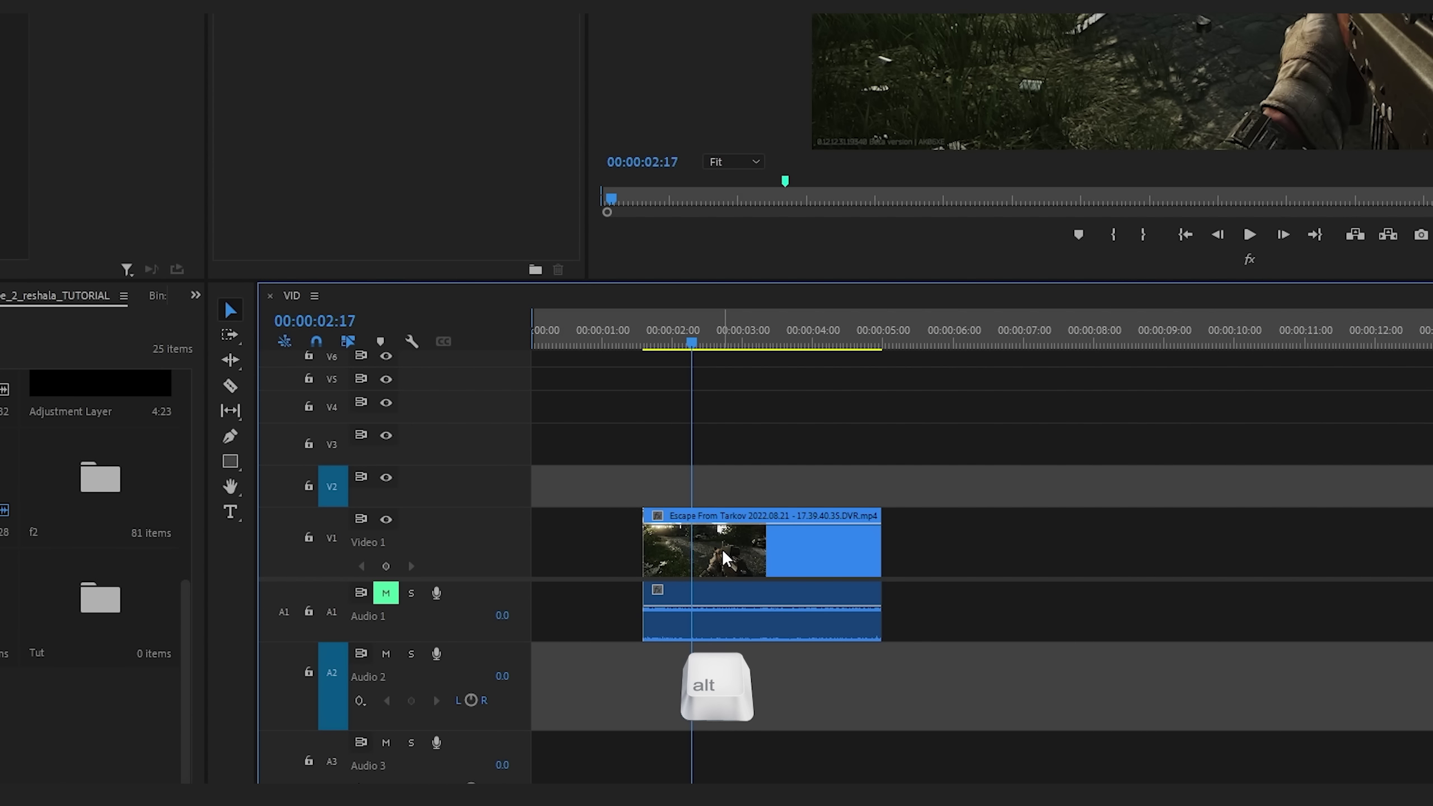
{"action": "left_click_drag", "start_coordinate": [719, 556], "coordinate": [721, 485]}
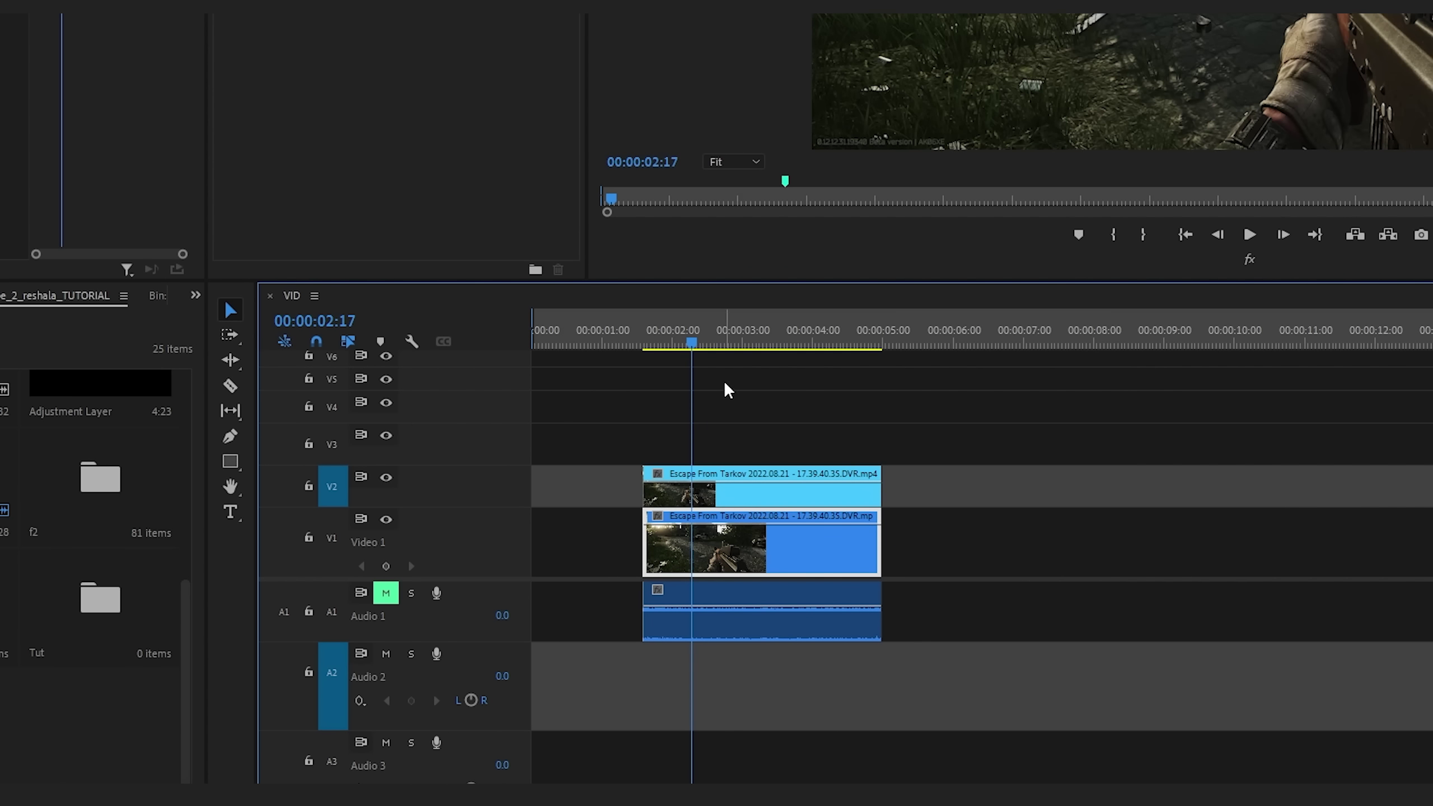
Change the label colour of the duplicated clip on V2 to red
{"action": "right_click", "coordinate": [710, 489]}
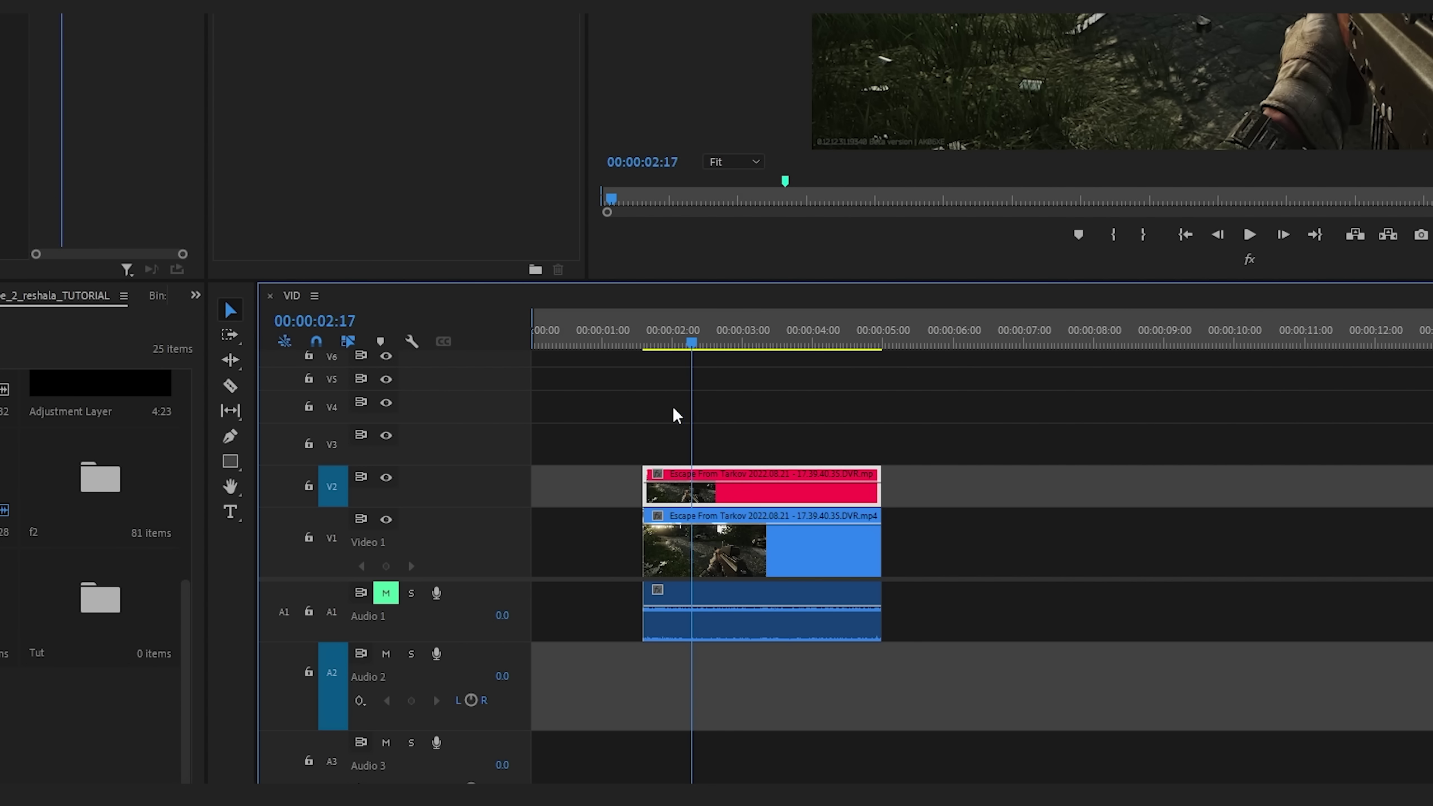
{"action": "scroll", "coordinate": [678, 405], "scroll_direction": "down", "scroll_amount": 3}
{"action": "scroll", "coordinate": [658, 411], "scroll_direction": "up", "scroll_amount": 2}
{"action": "scroll", "coordinate": [666, 412], "scroll_direction": "up", "scroll_amount": 2}
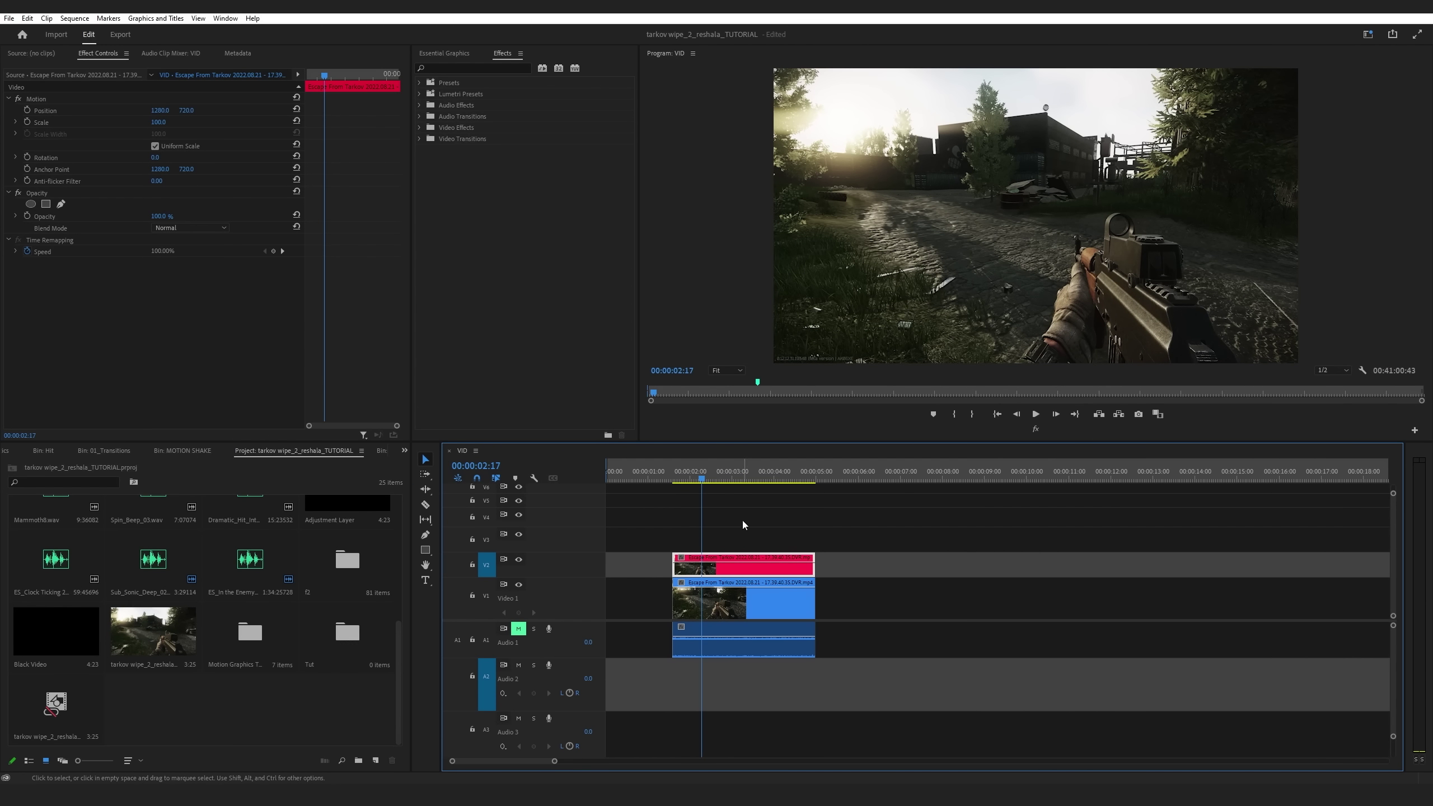
Replace the duplicated V2 clip with an After Effects composition and switch to After Effects
{"action": "left_click", "coordinate": [744, 521]}
{"action": "right_click", "coordinate": [697, 573]}
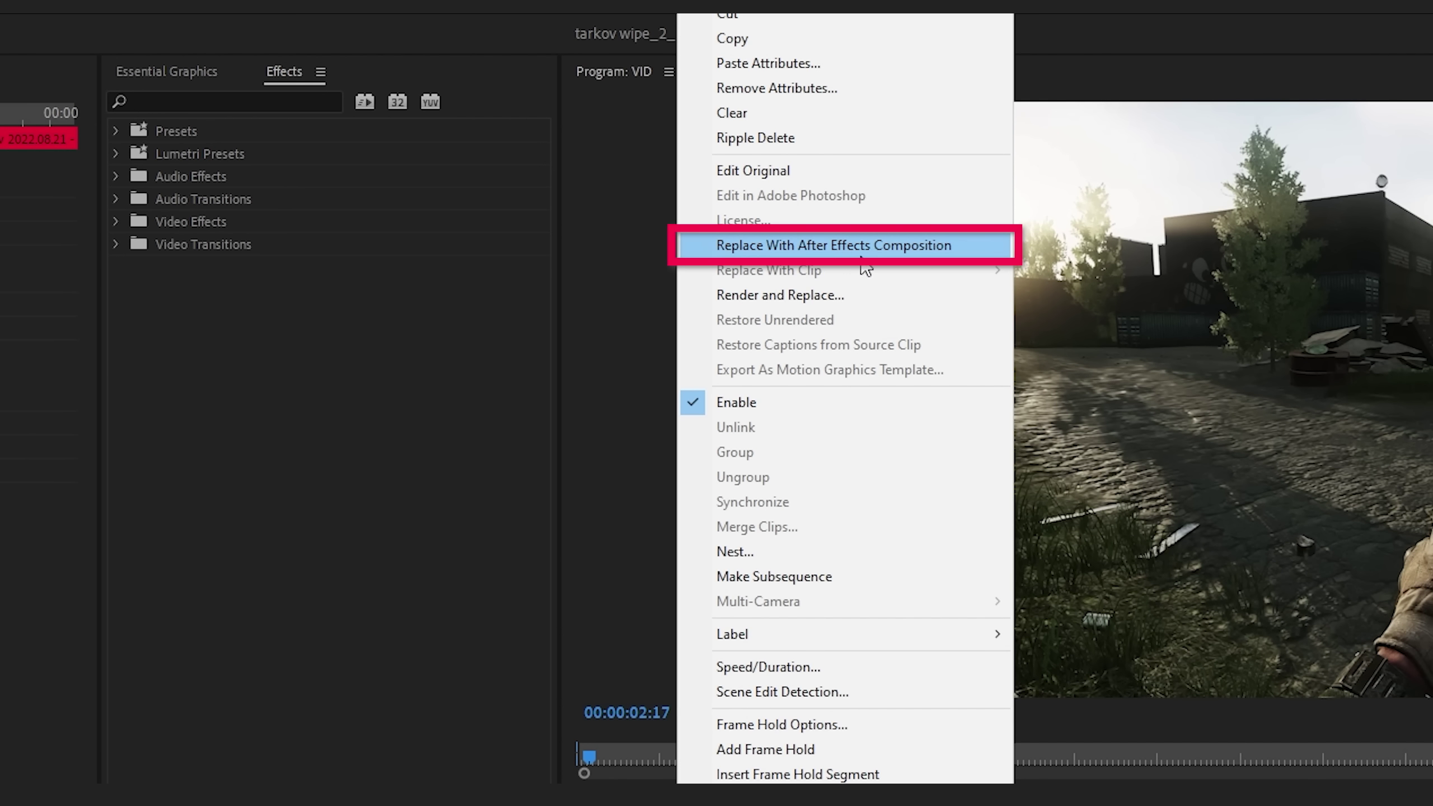
{"action": "left_click", "coordinate": [853, 250]}
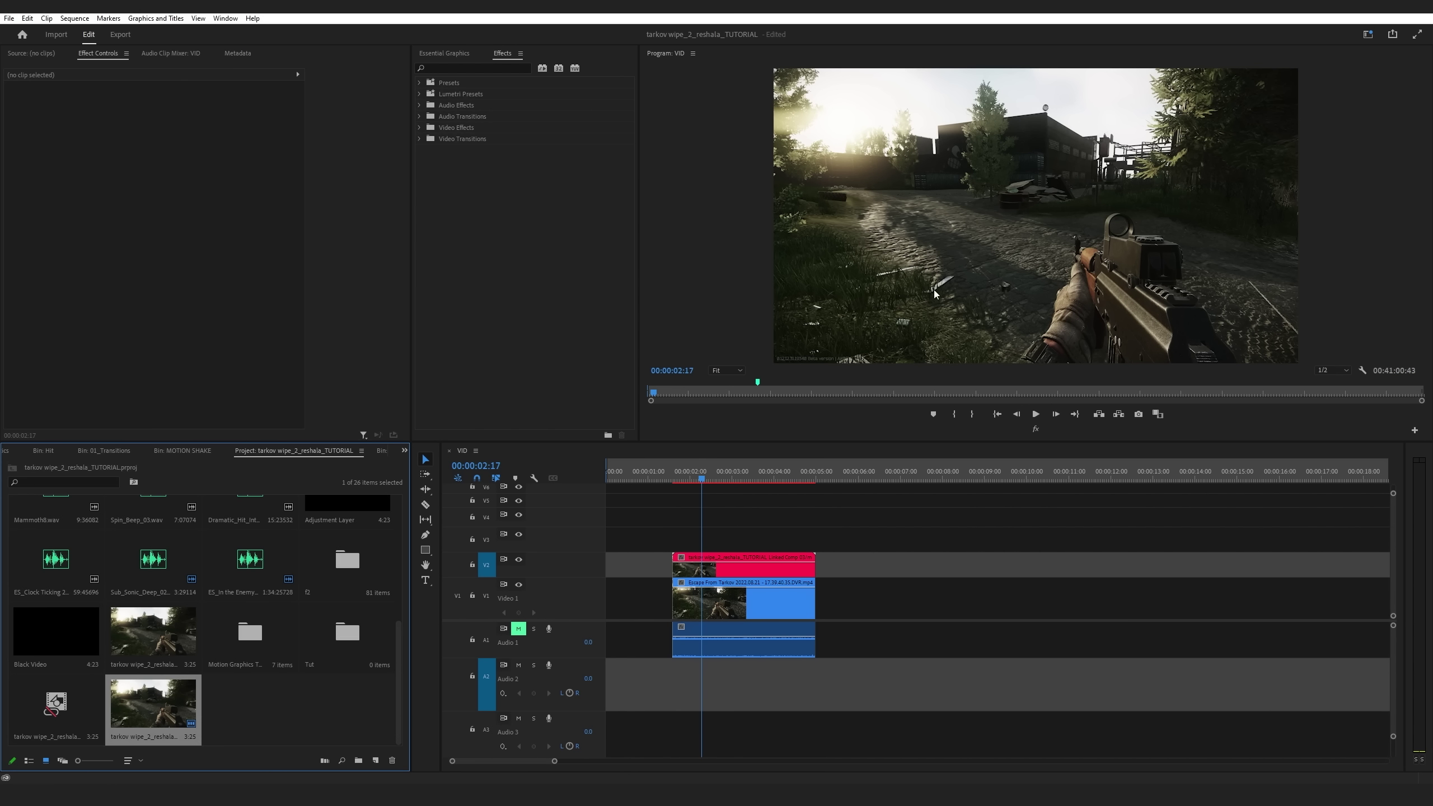
{"action": "double_click", "coordinate": [713, 567]}
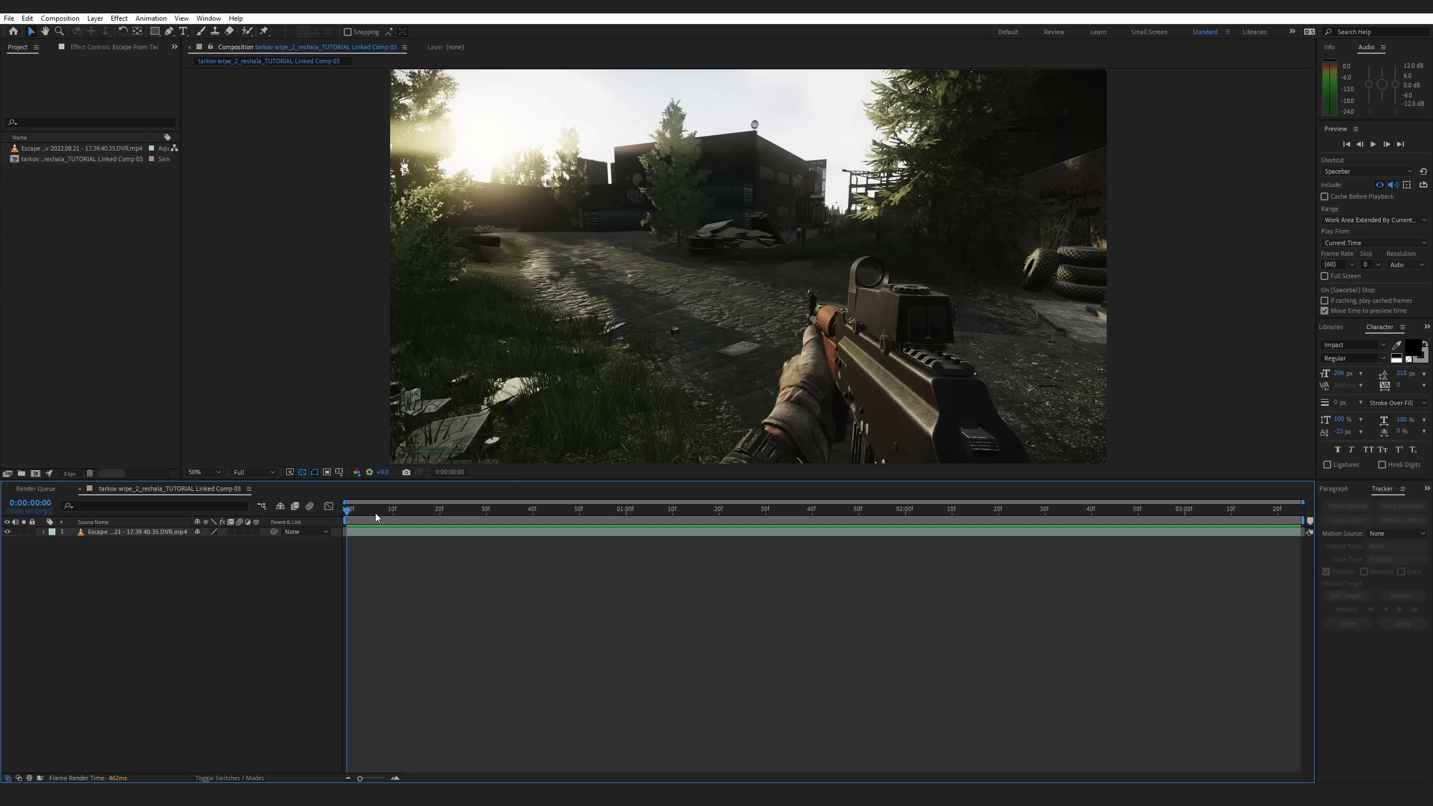
Add a null object to the linked composition and rename it "handguard null"
{"action": "left_click", "coordinate": [12, 17]}
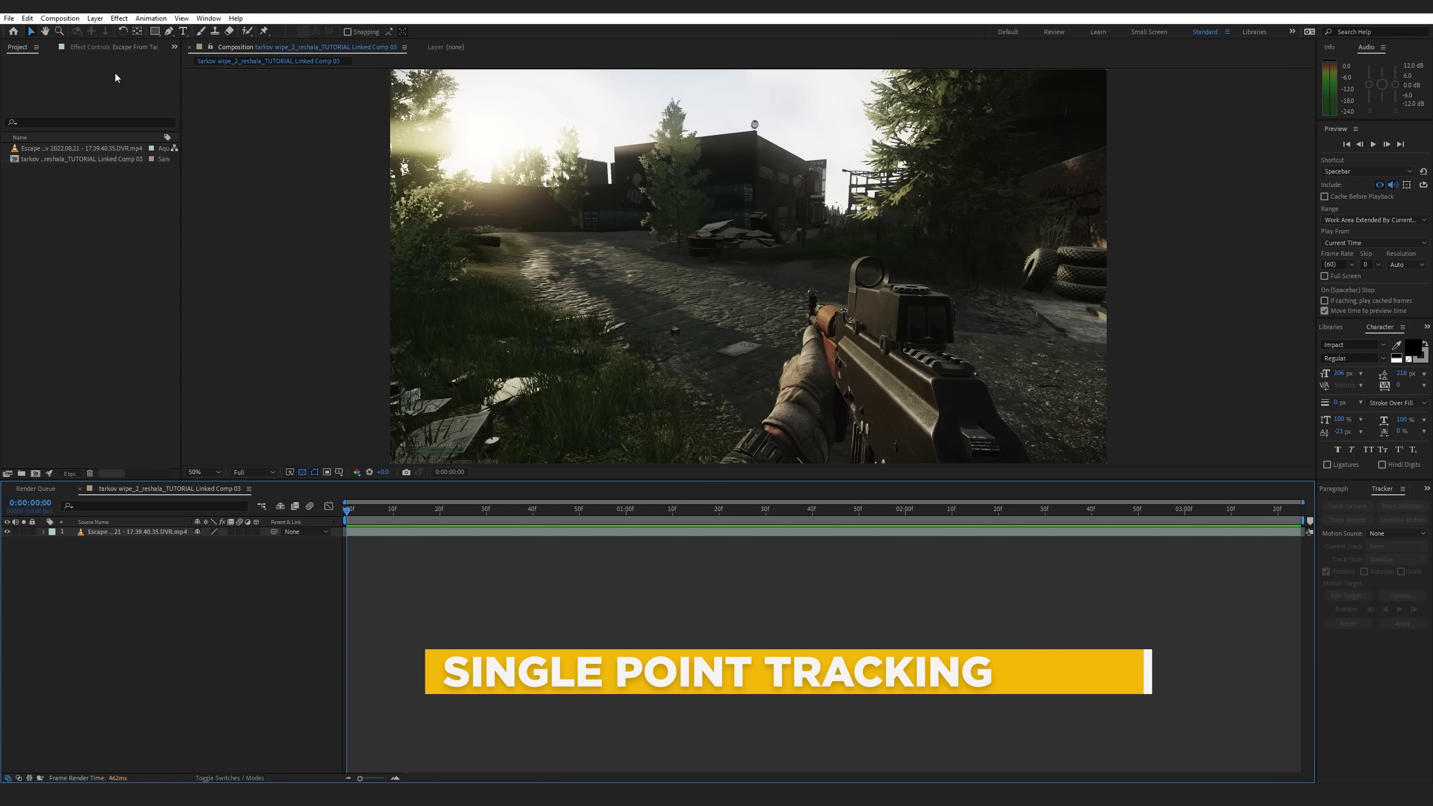
{"action": "left_click", "coordinate": [94, 18]}
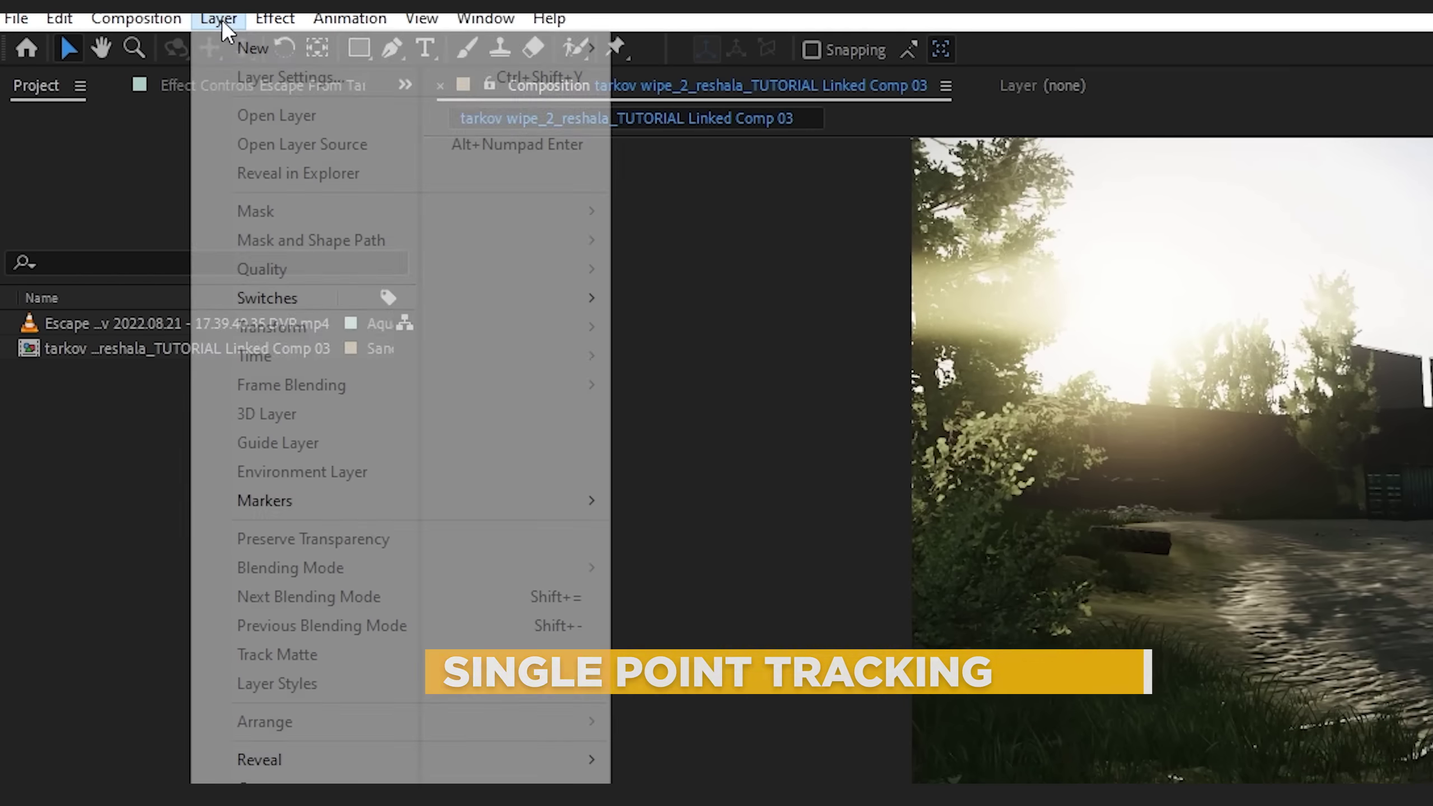
{"action": "mouse_move", "coordinate": [106, 32]}
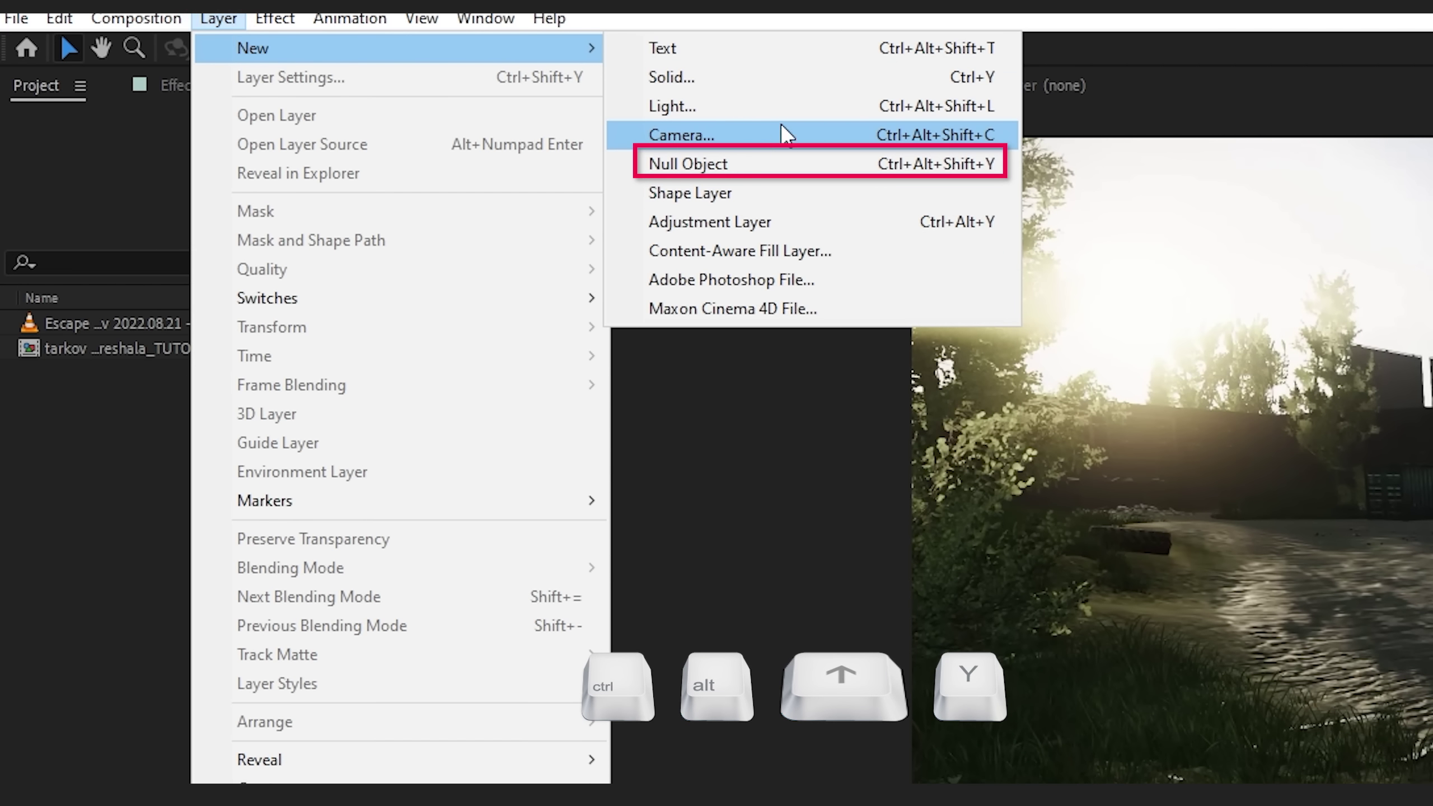
{"action": "left_click", "coordinate": [759, 166]}
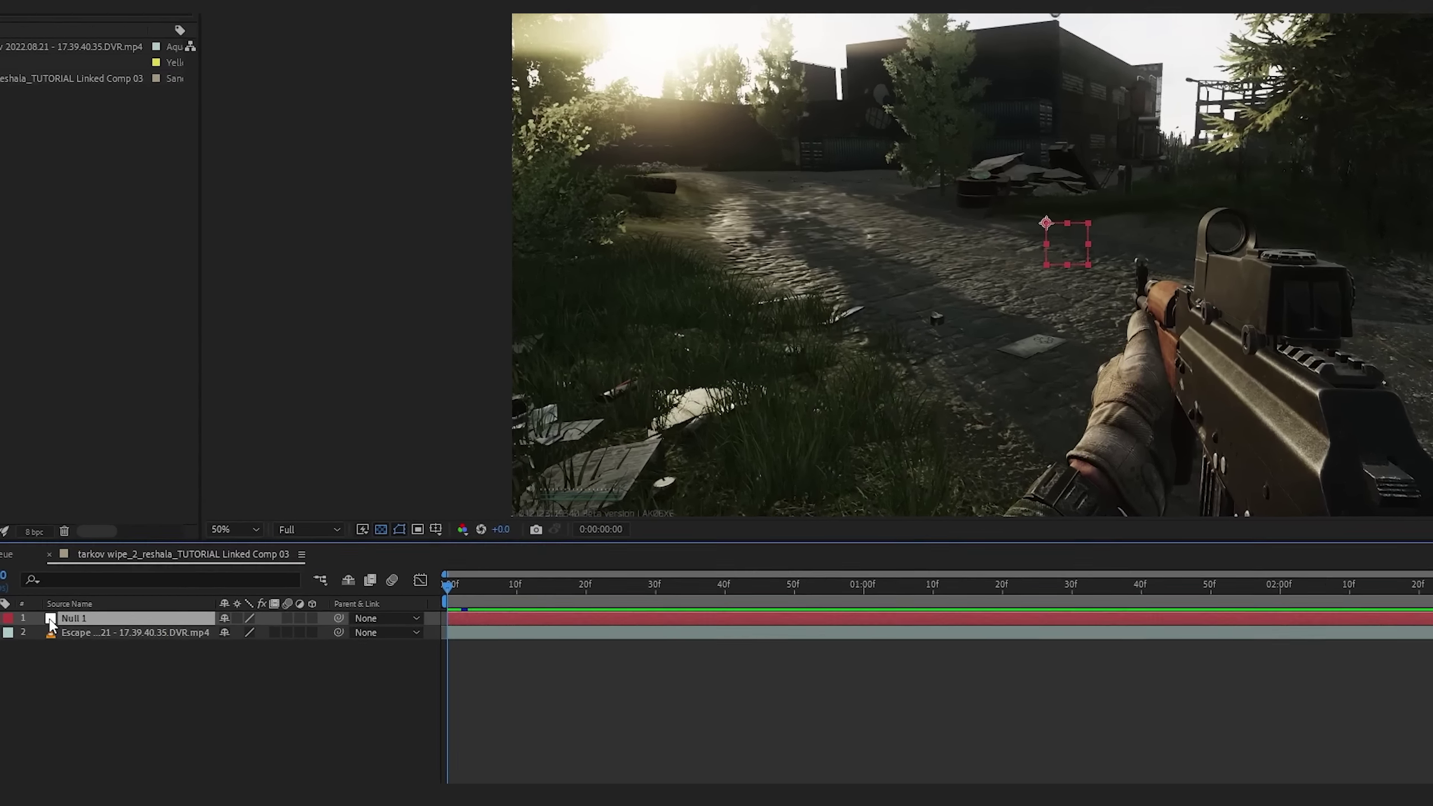
{"action": "right_click", "coordinate": [96, 531]}
{"action": "left_click", "coordinate": [253, 614]}
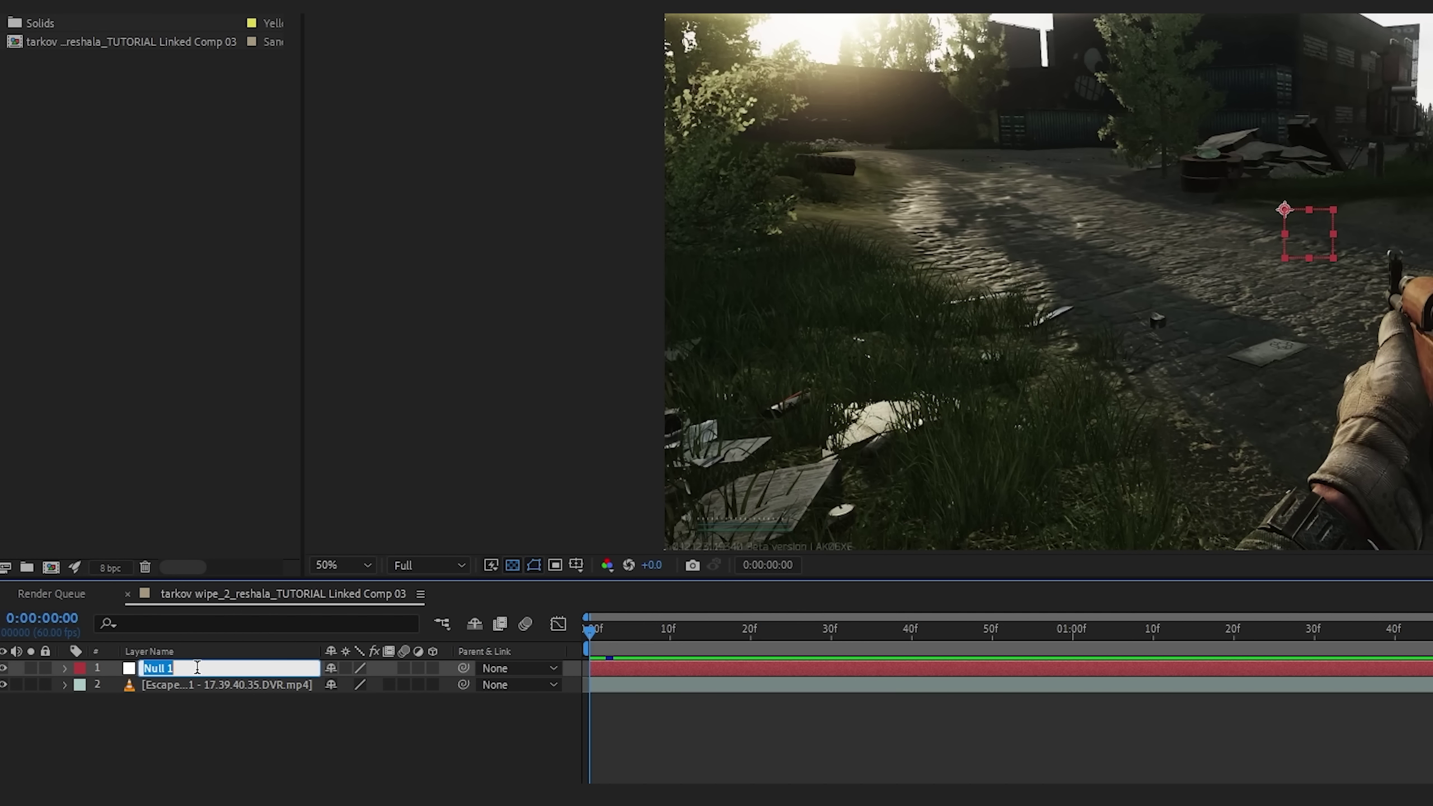
{"action": "type", "text": "handguard null"}
{"action": "key", "text": "Return"}
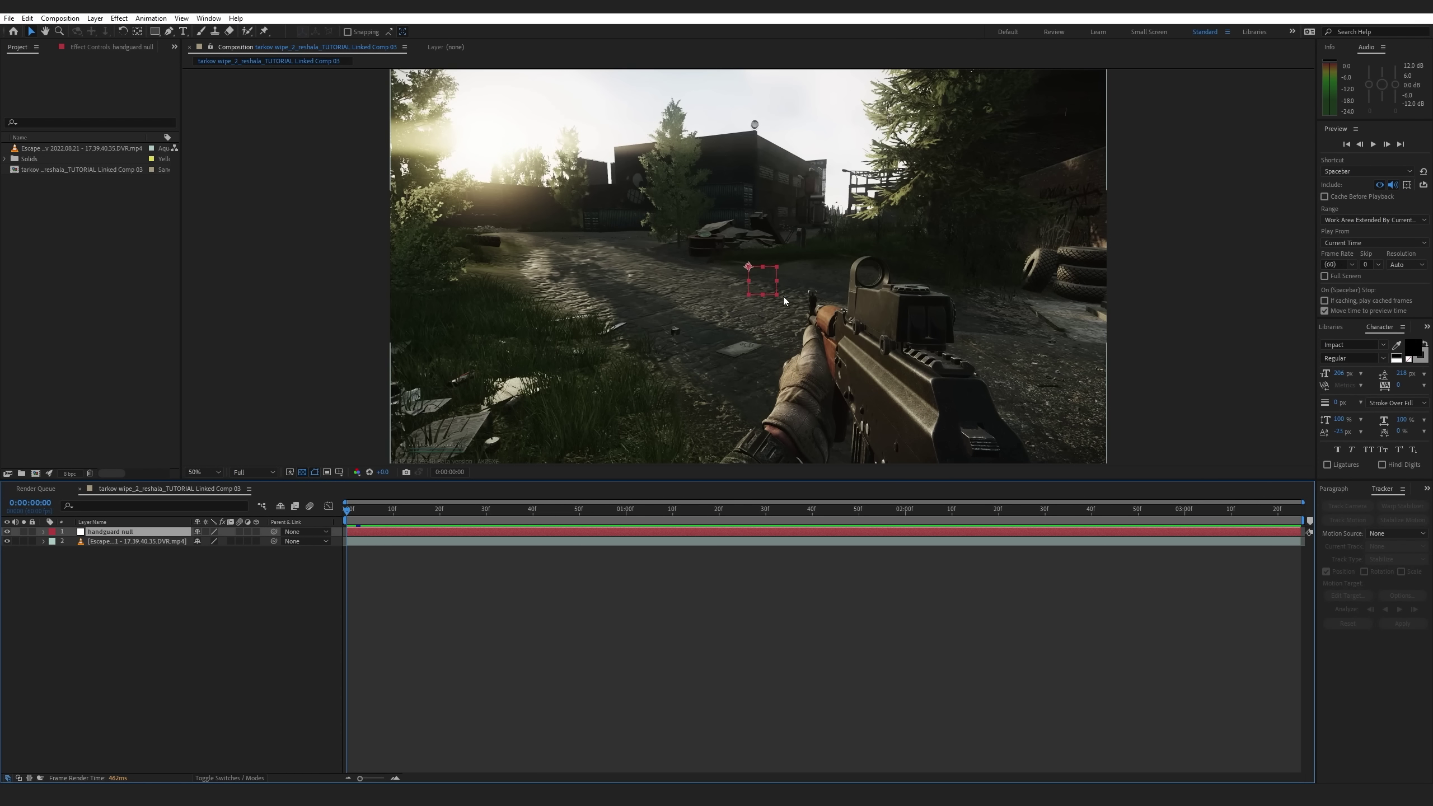
Create a composition named "handguard comp" and place it between the handguard null and the video layer in the linked composition
{"action": "left_click", "coordinate": [273, 580]}
{"action": "left_click", "coordinate": [60, 18]}
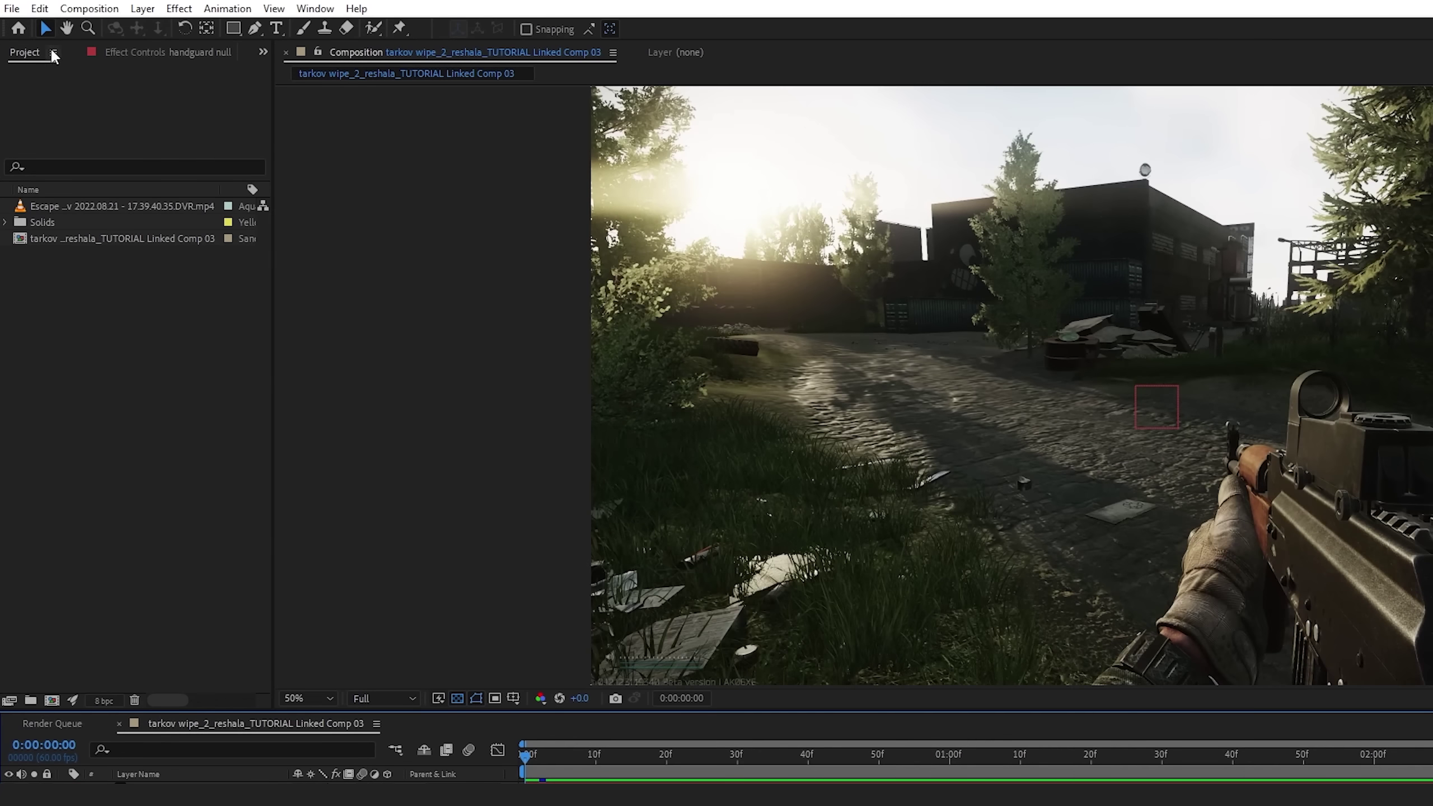
{"action": "left_click", "coordinate": [107, 28]}
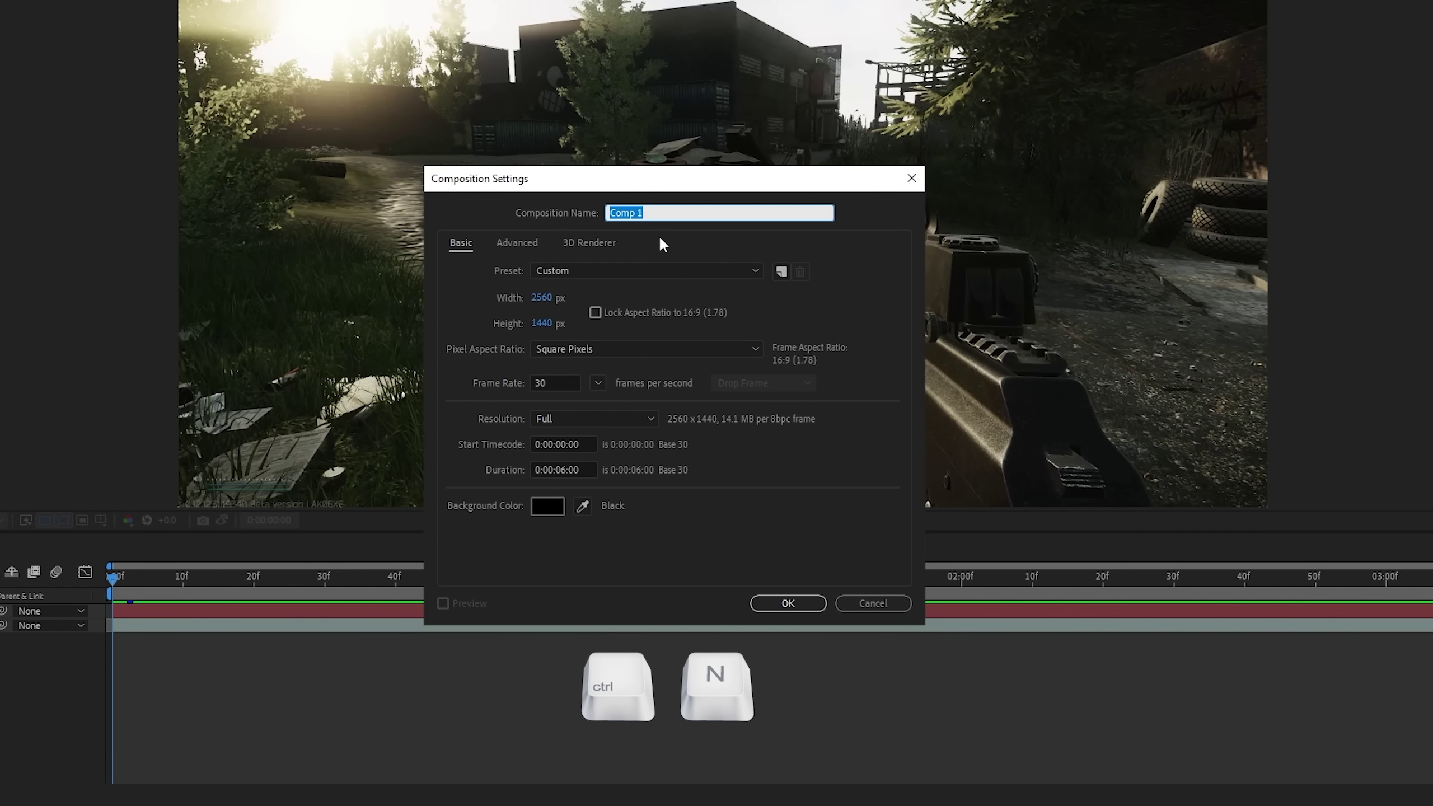
{"action": "type", "text": "handguard co"}
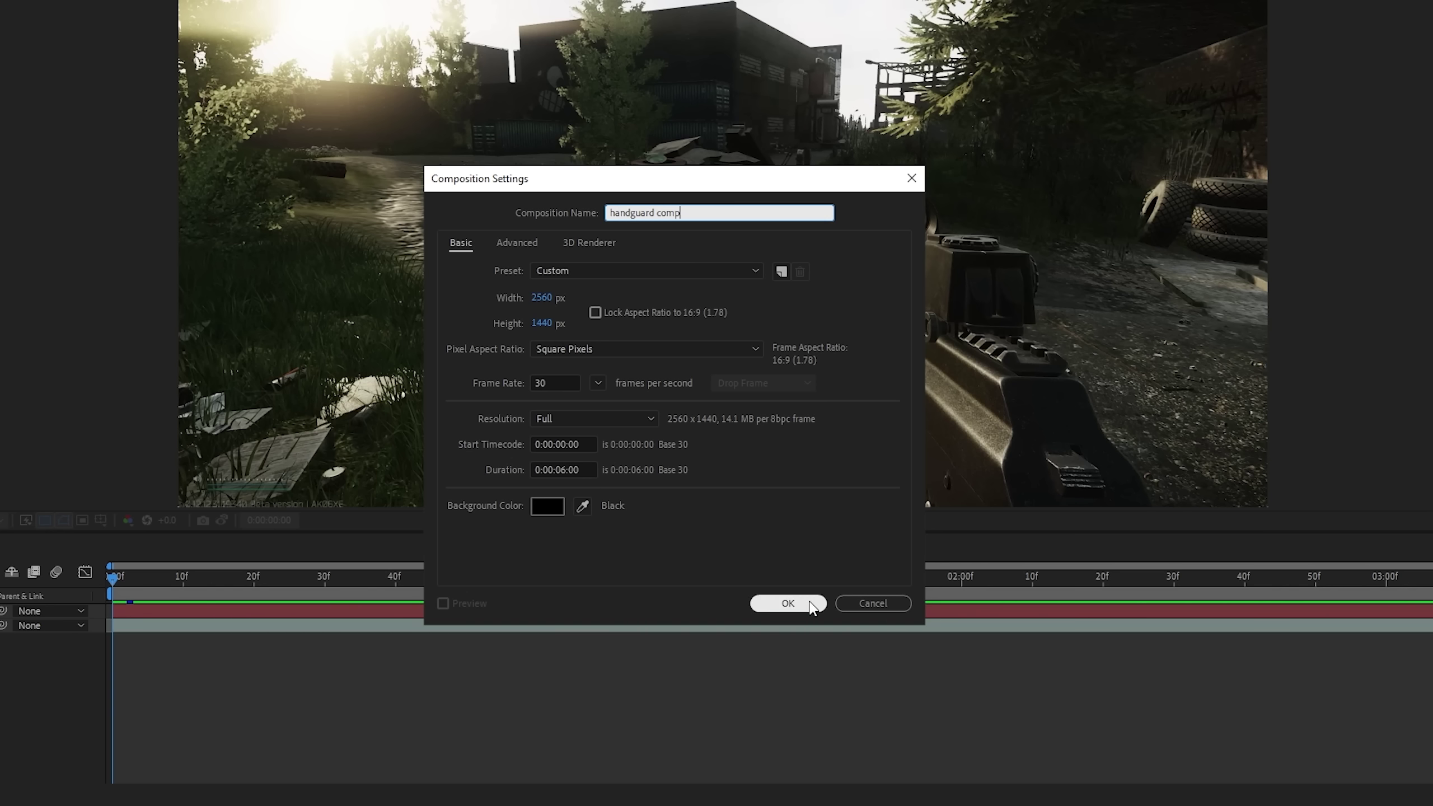
{"action": "left_click", "coordinate": [788, 603]}
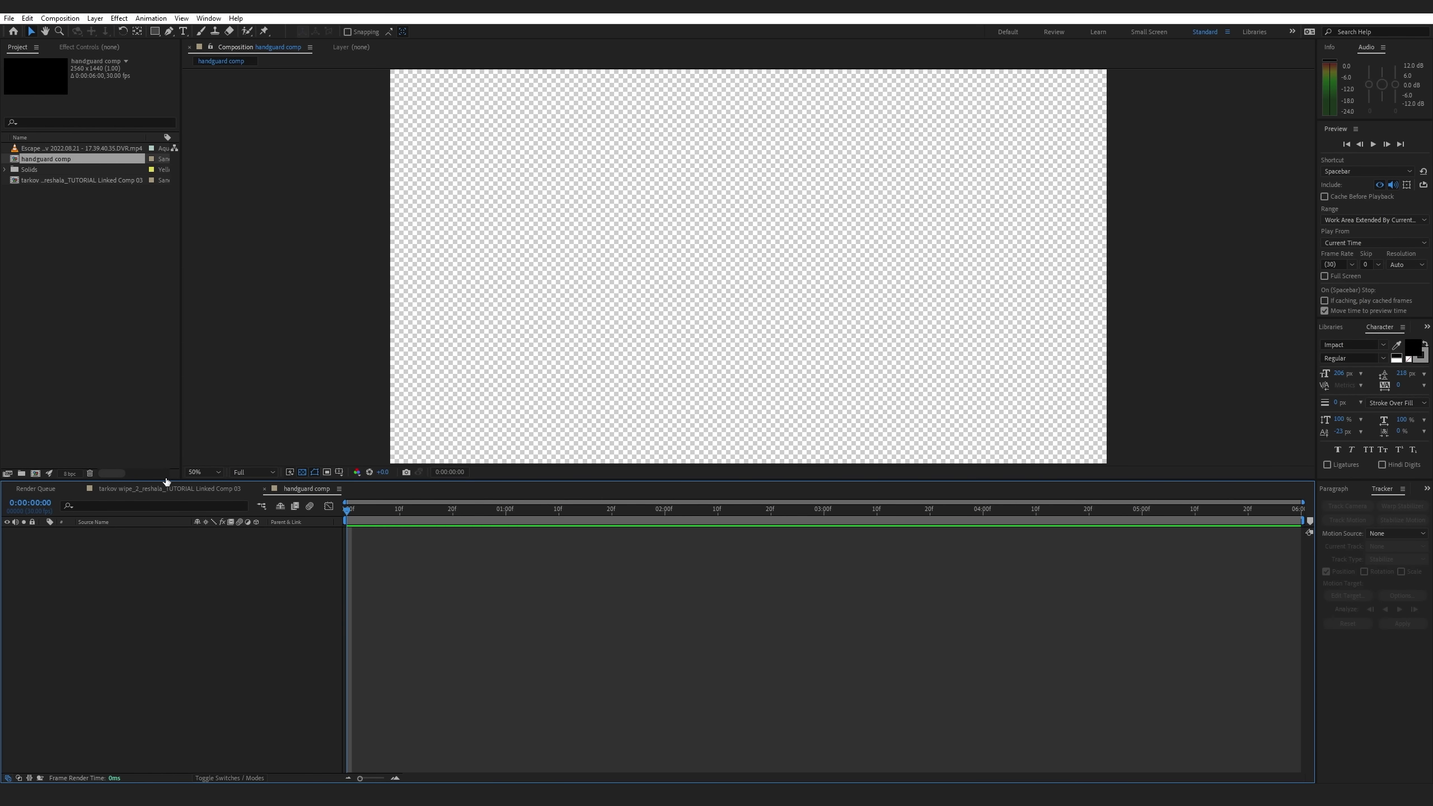
{"action": "left_click", "coordinate": [154, 488]}
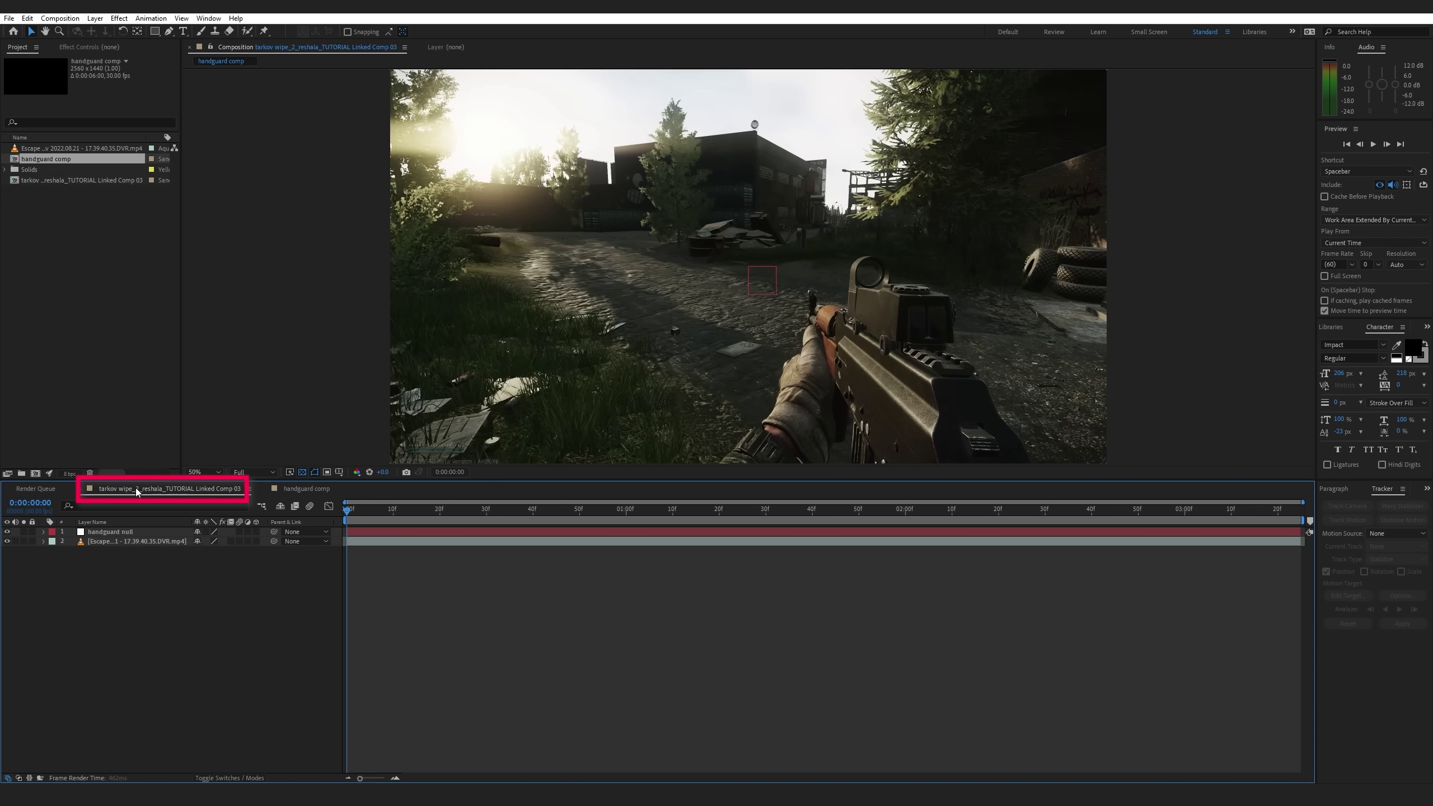
{"action": "left_click_drag", "start_coordinate": [48, 159], "coordinate": [138, 536]}
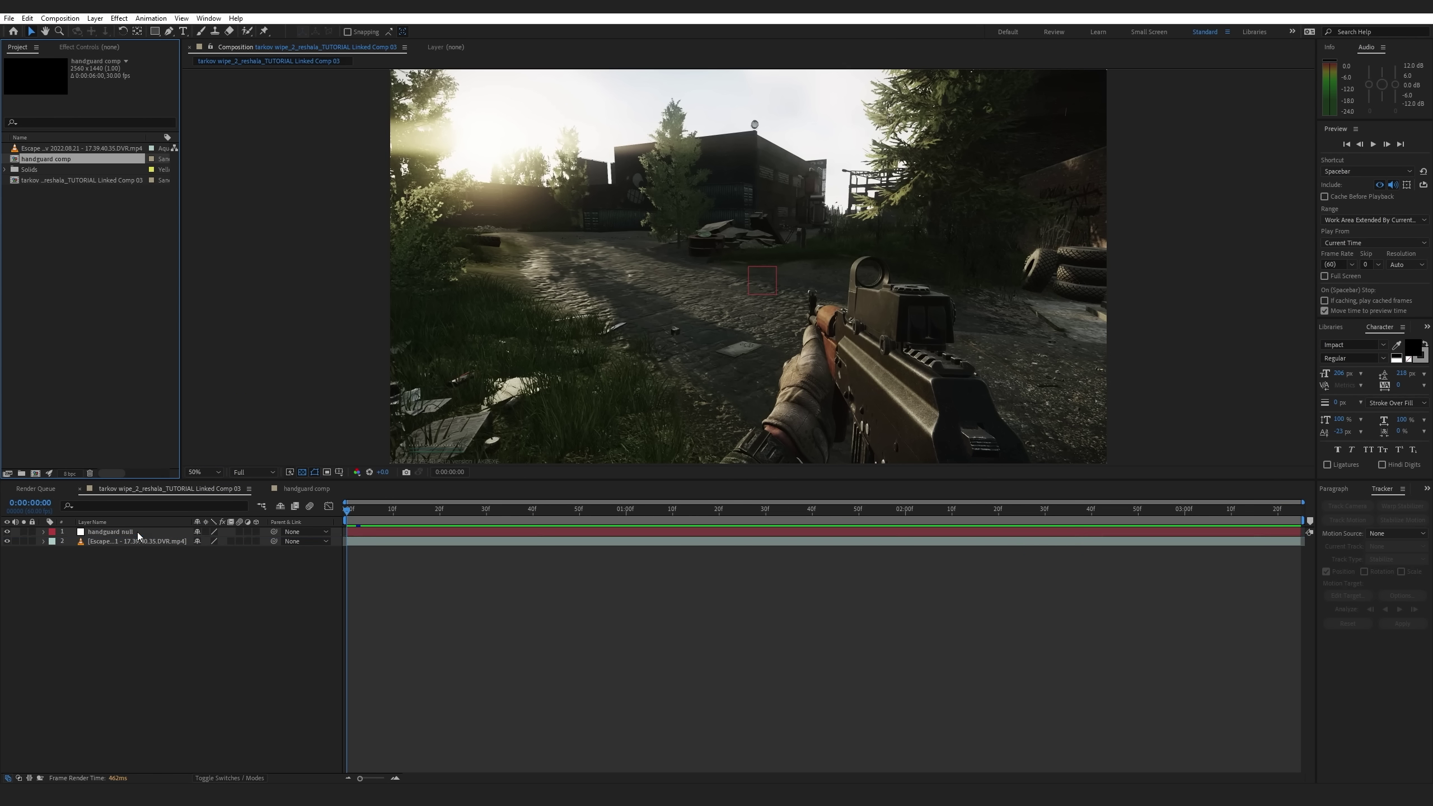
Set the gameplay video layer's label colour to Yellow and rename the layer "footage"
{"action": "left_click", "coordinate": [52, 550]}
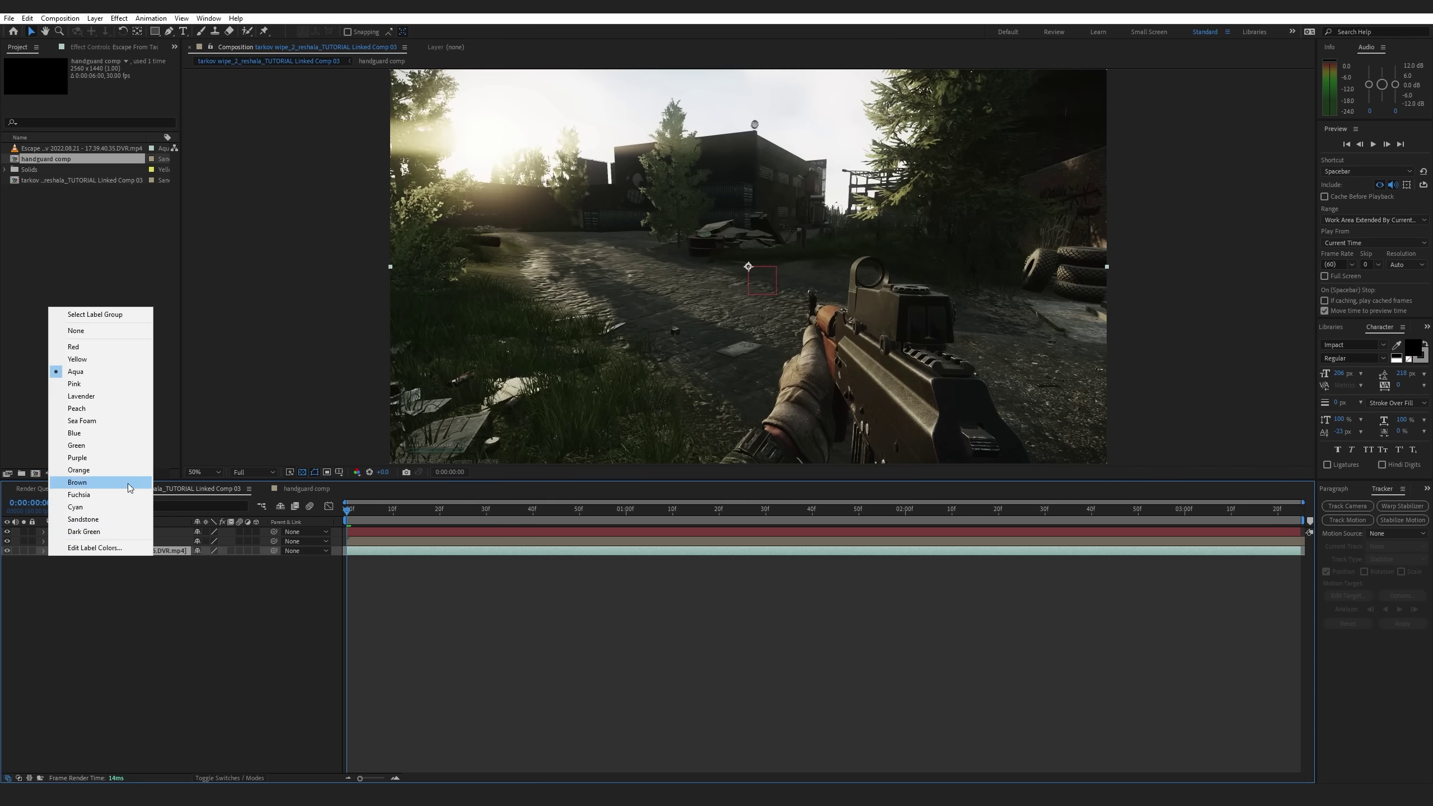
{"action": "left_click", "coordinate": [101, 359]}
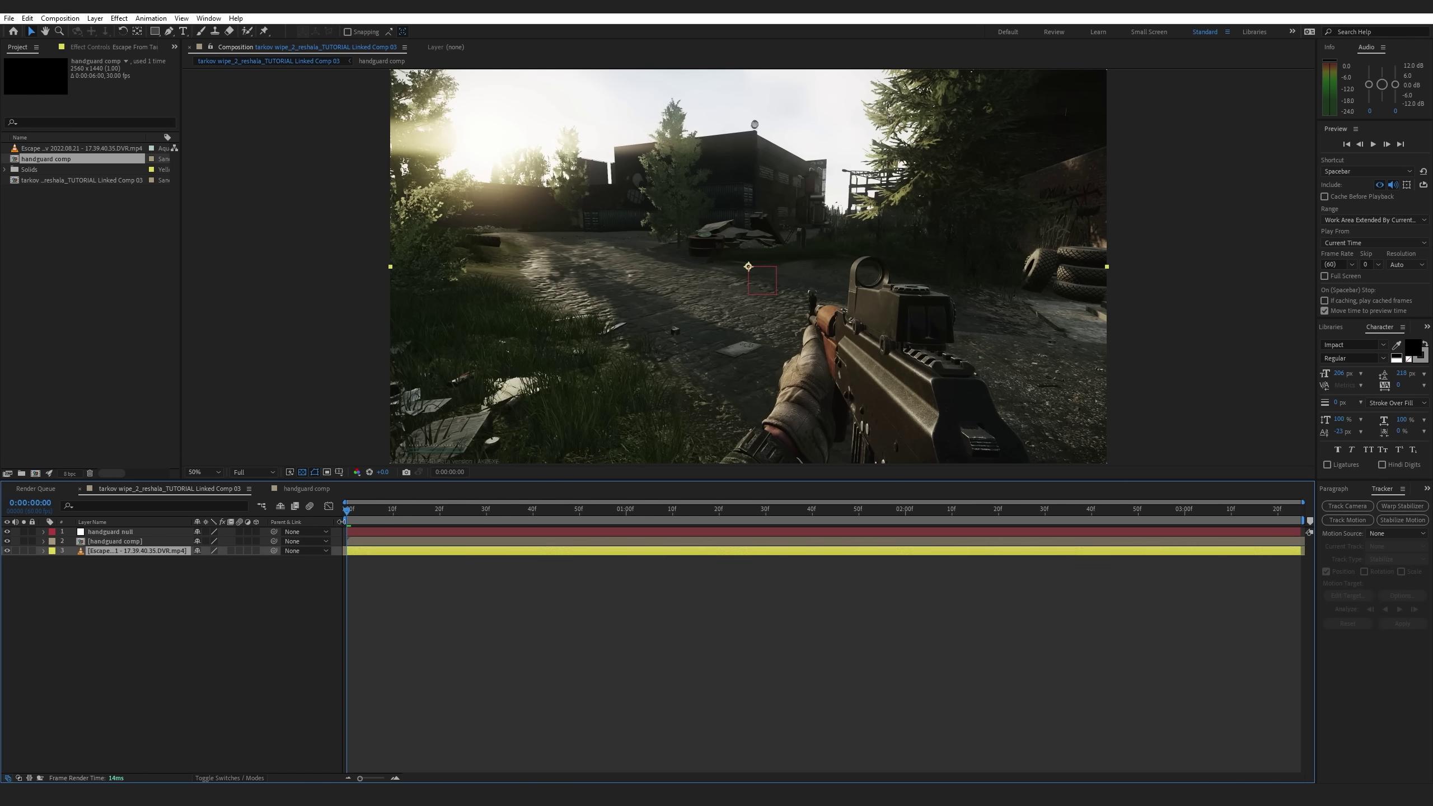
{"action": "right_click", "coordinate": [123, 556]}
{"action": "left_click", "coordinate": [147, 543]}
{"action": "type", "text": "footage"}
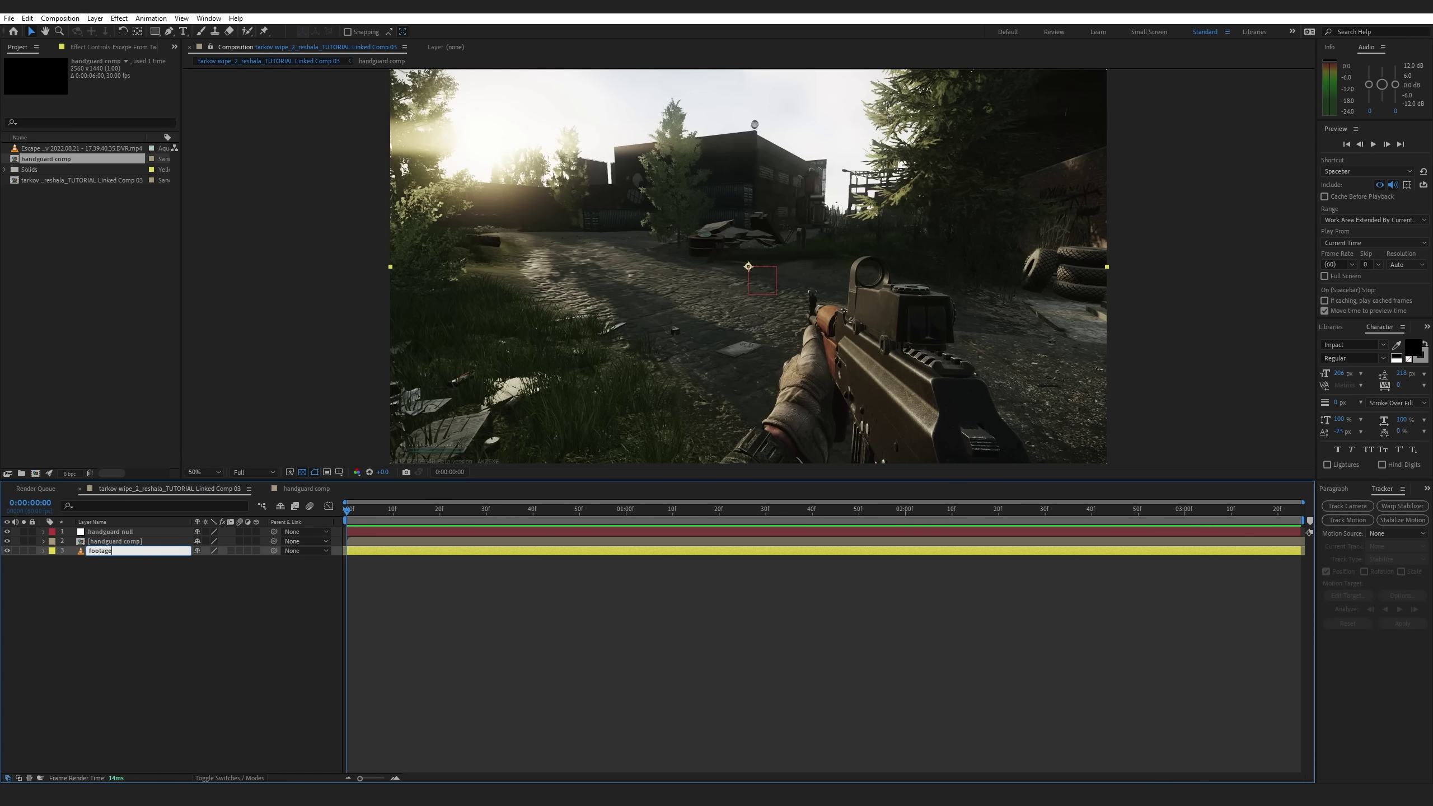
{"action": "key", "text": "Return"}
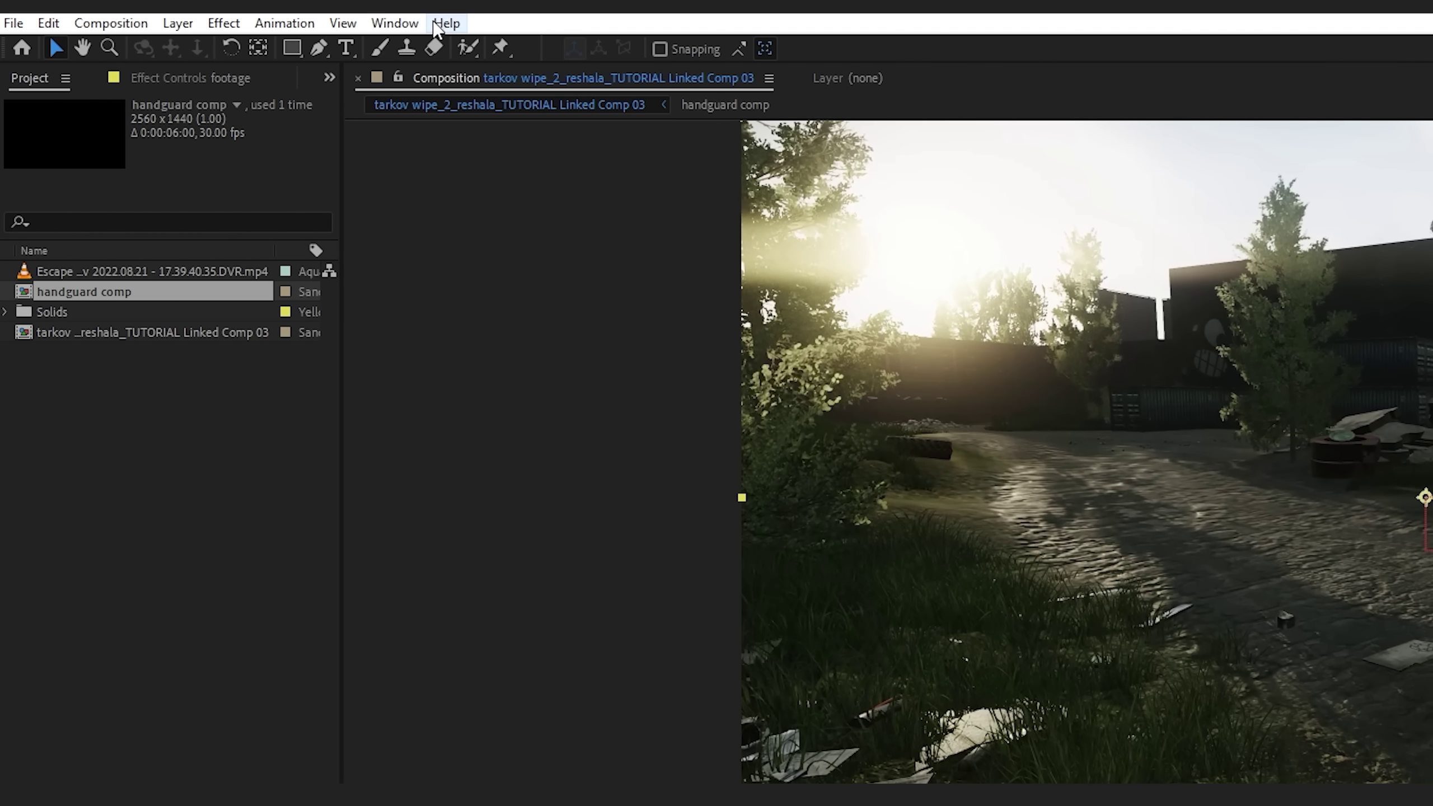
Show the Tracker in the workspace and select the footage layer as the one to track
{"action": "left_click", "coordinate": [420, 24]}
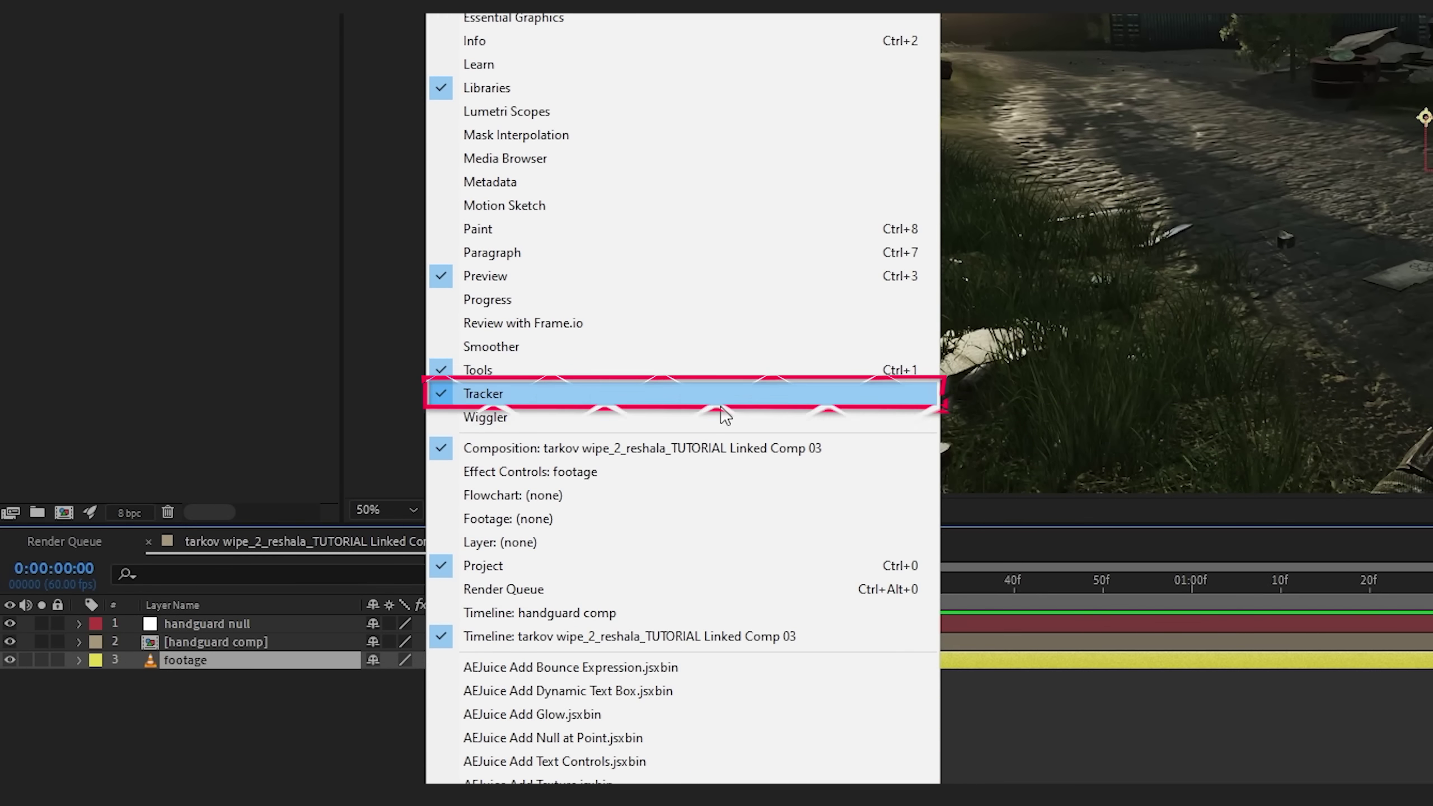
{"action": "left_click", "coordinate": [550, 776]}
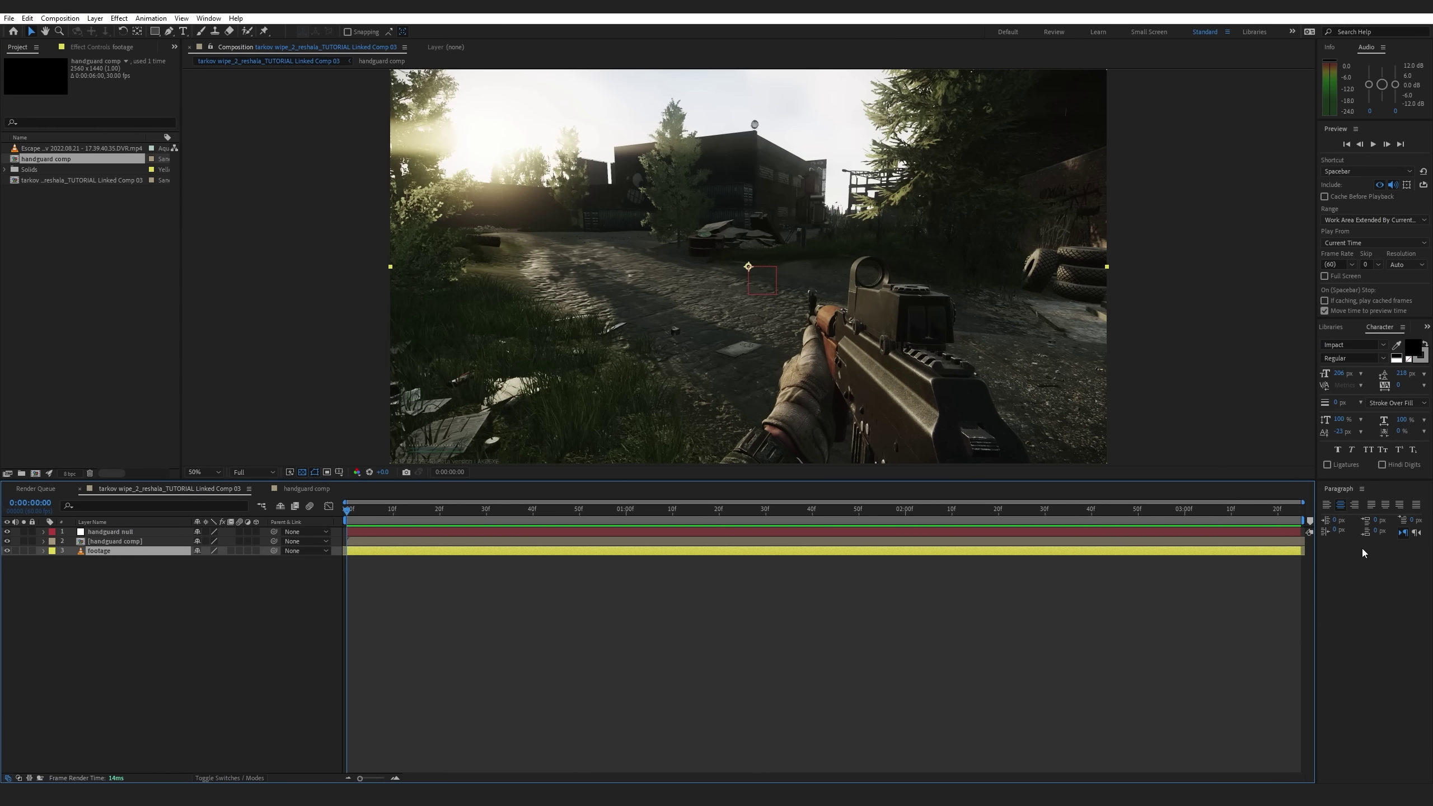
{"action": "left_click", "coordinate": [217, 18]}
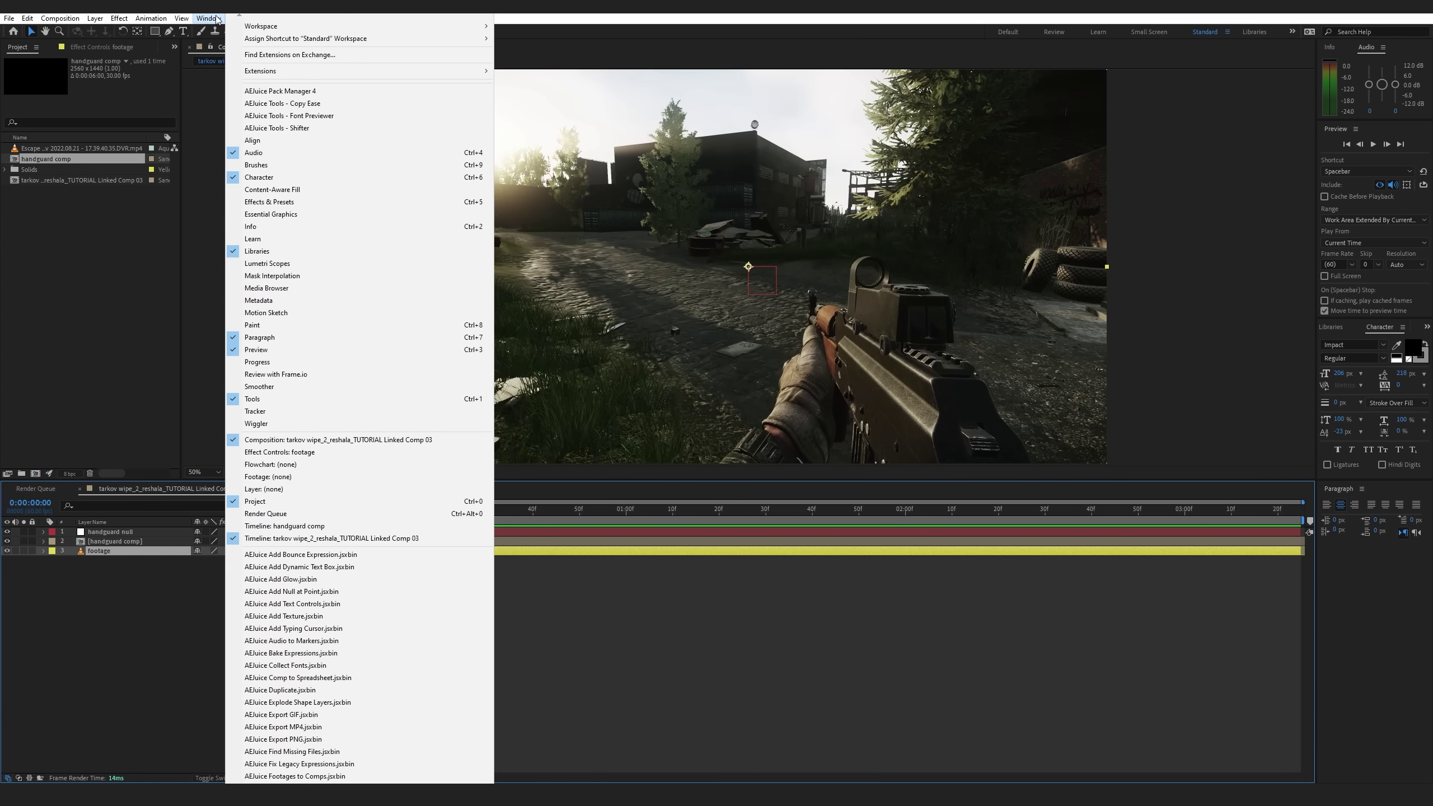
{"action": "left_click", "coordinate": [299, 411]}
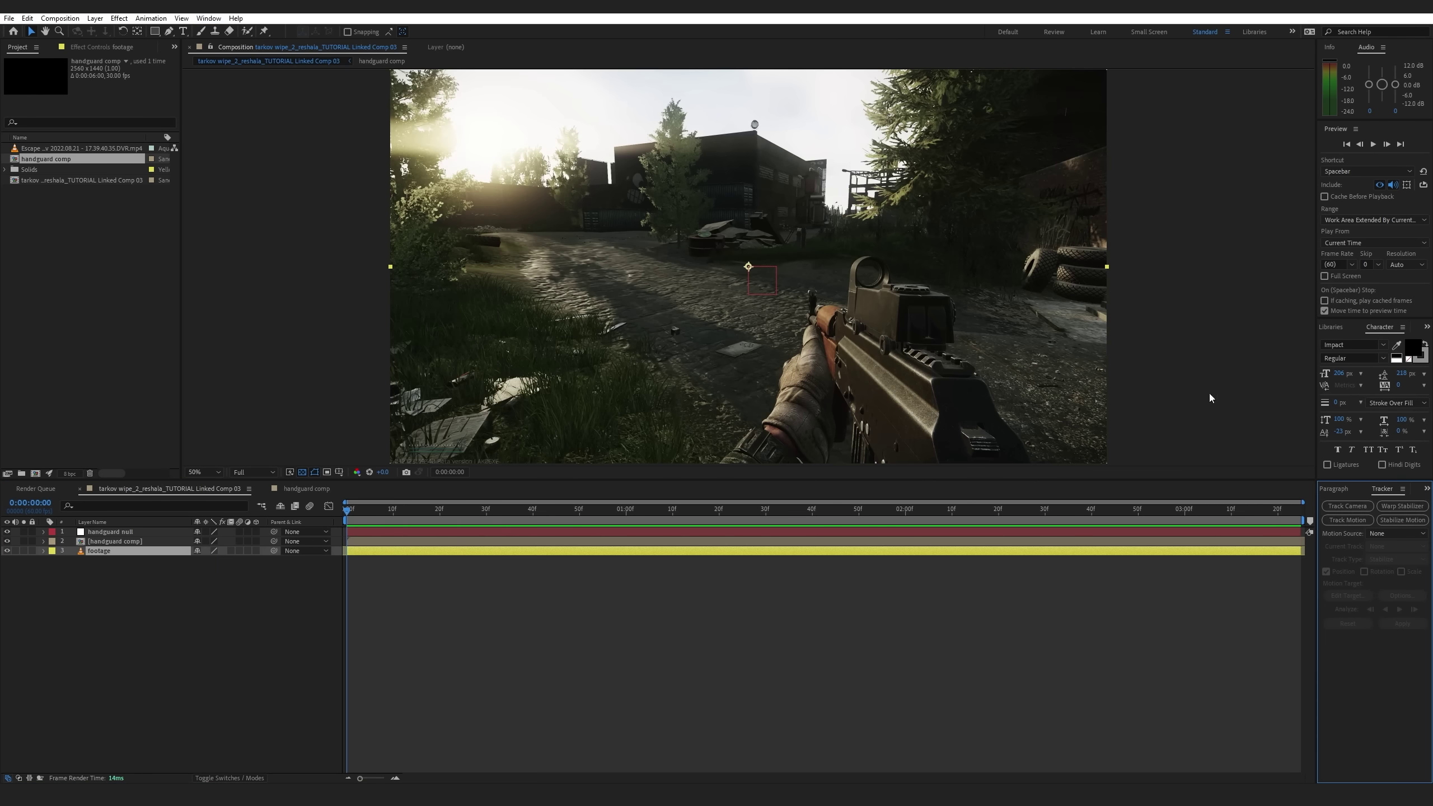
{"action": "left_click", "coordinate": [122, 550]}
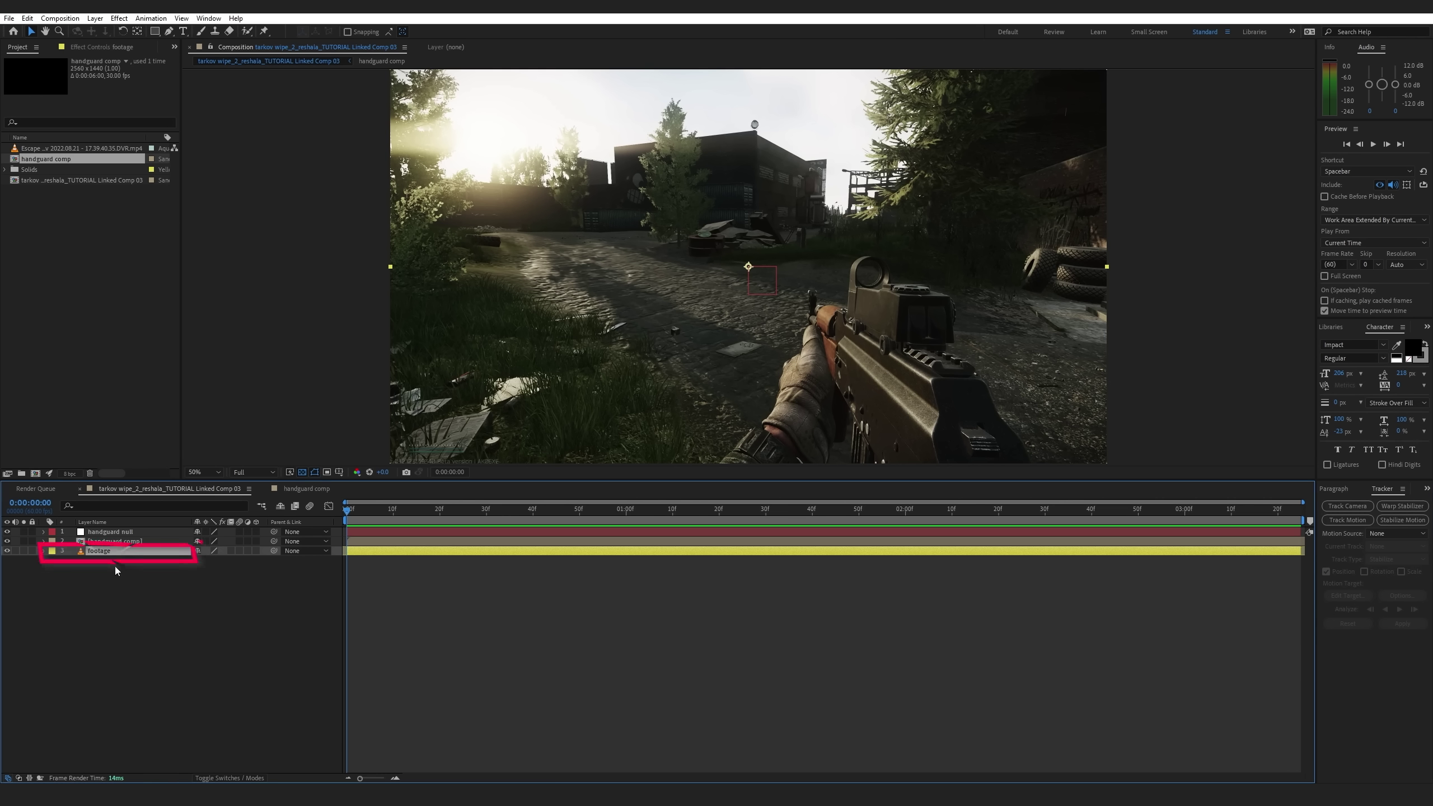
Start motion tracking on the footage layer and place Track Point 1 on the end of the rifle's wooden handguard
{"action": "left_click", "coordinate": [1346, 520]}
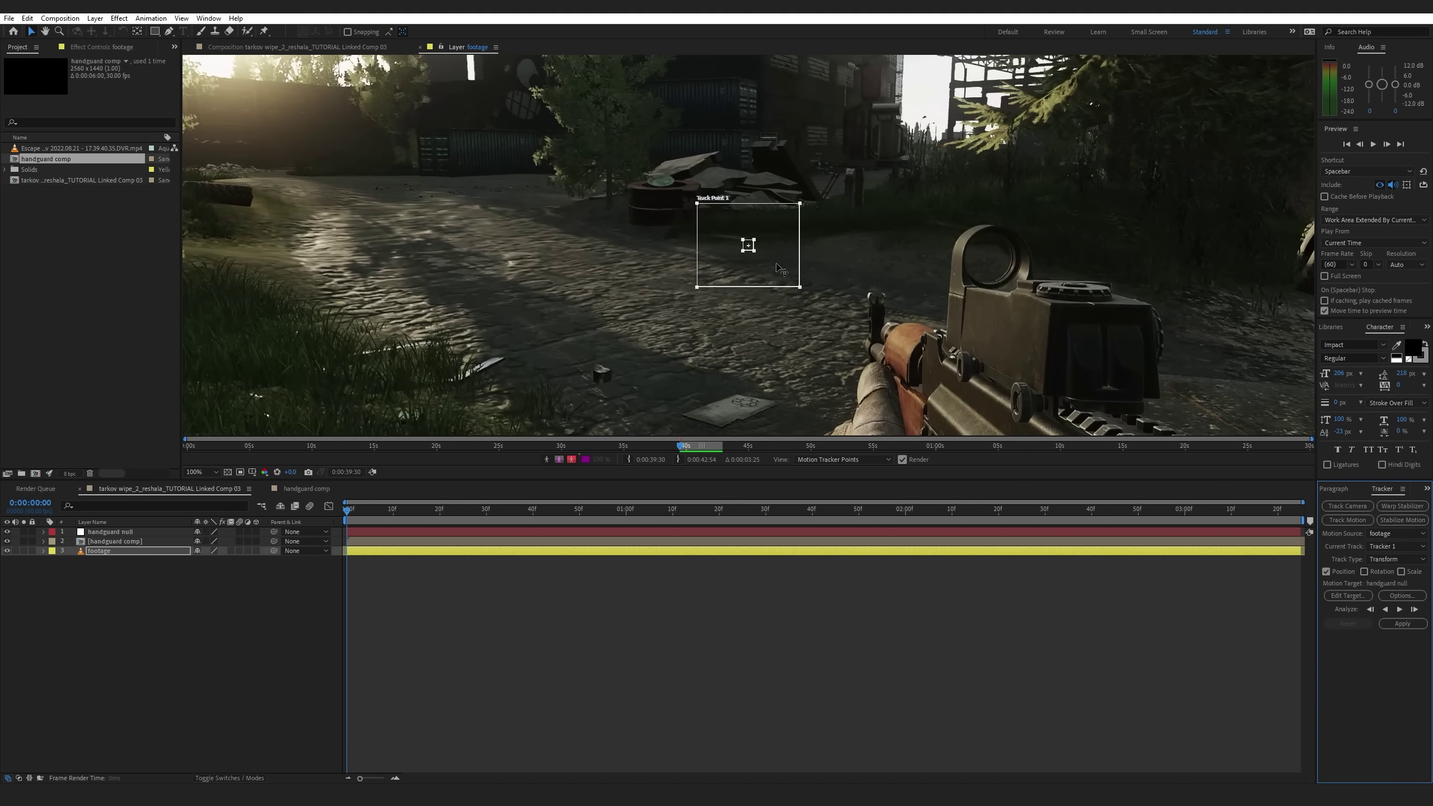
{"action": "left_click_drag", "start_coordinate": [756, 252], "coordinate": [765, 260]}
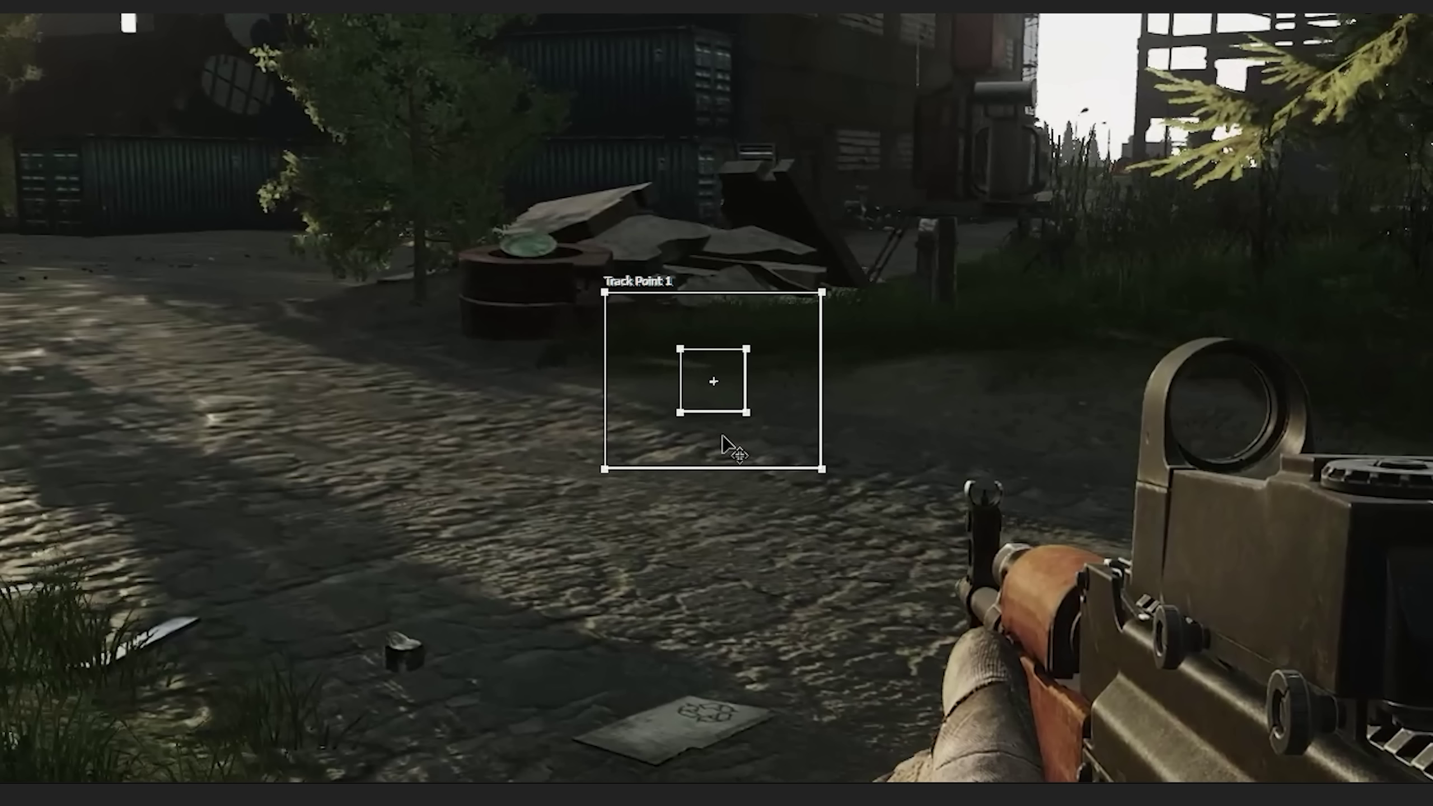
{"action": "left_click_drag", "start_coordinate": [733, 395], "coordinate": [1038, 566]}
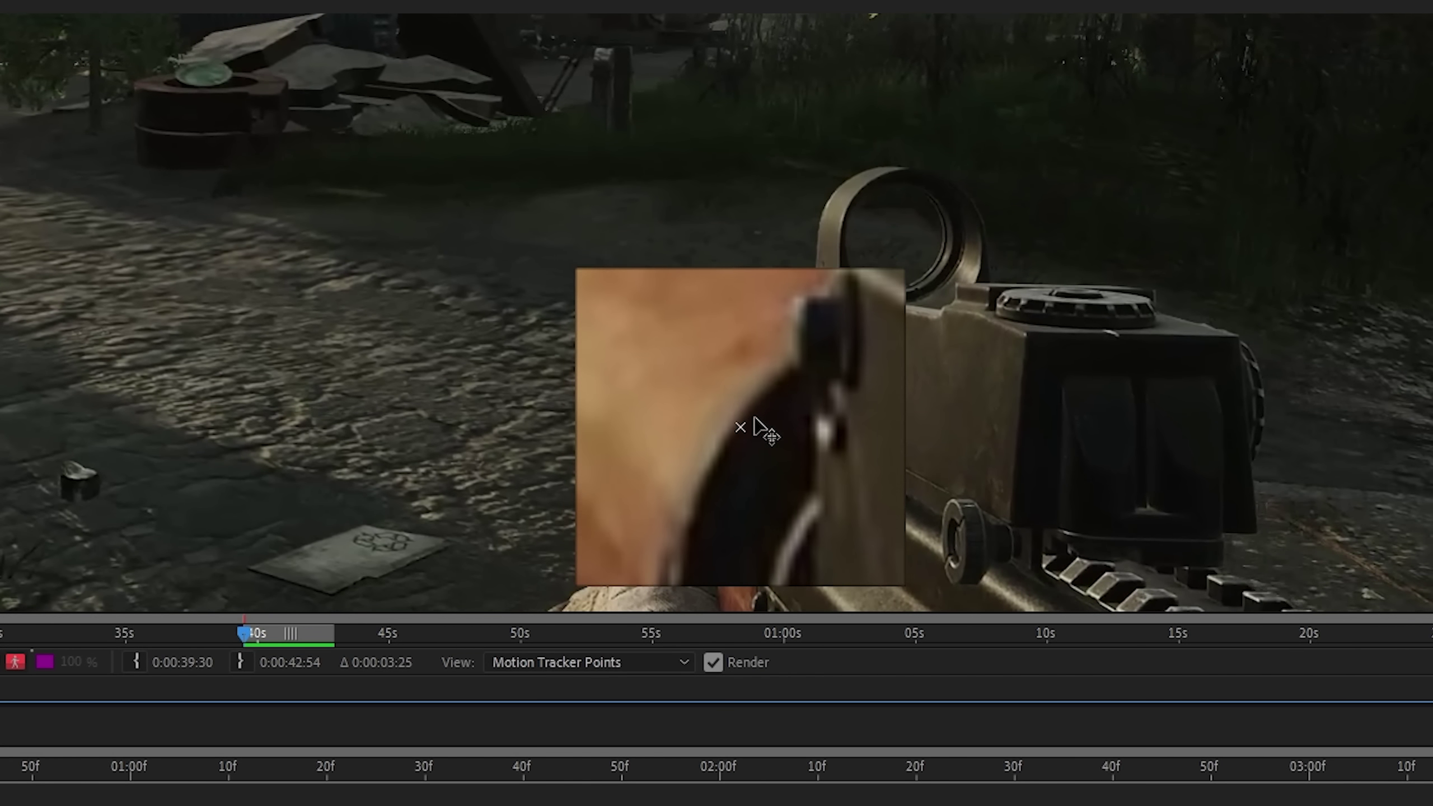
{"action": "left_click_drag", "start_coordinate": [755, 417], "coordinate": [752, 416]}
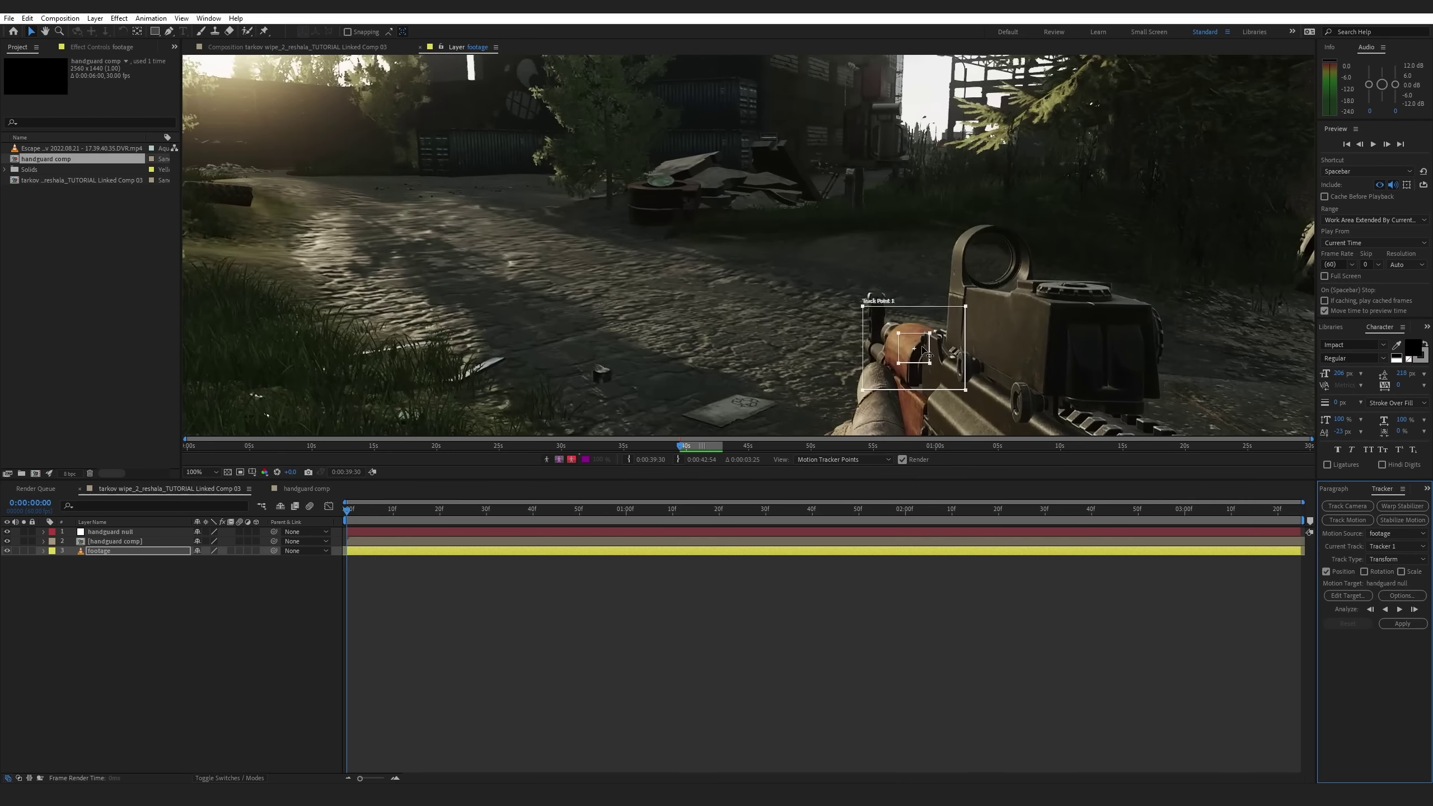
Enlarge Track Point 1's feature region to frame the handguard's end, and slightly adjust the search region around it
{"action": "scroll", "coordinate": [510, 295], "scroll_direction": "up", "scroll_amount": 2}
{"action": "left_click_drag", "start_coordinate": [805, 284], "coordinate": [759, 286]}
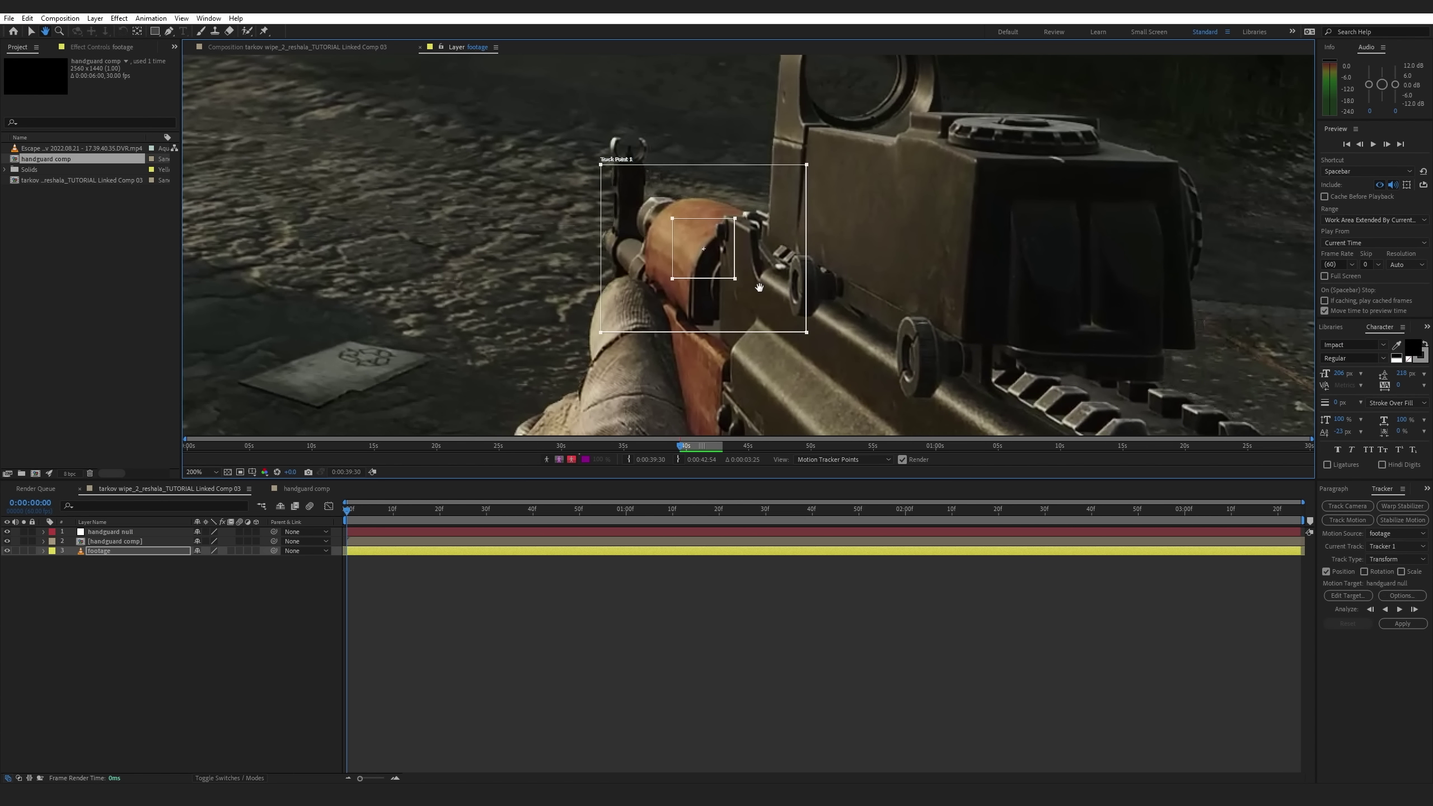
{"action": "key", "text": "v"}
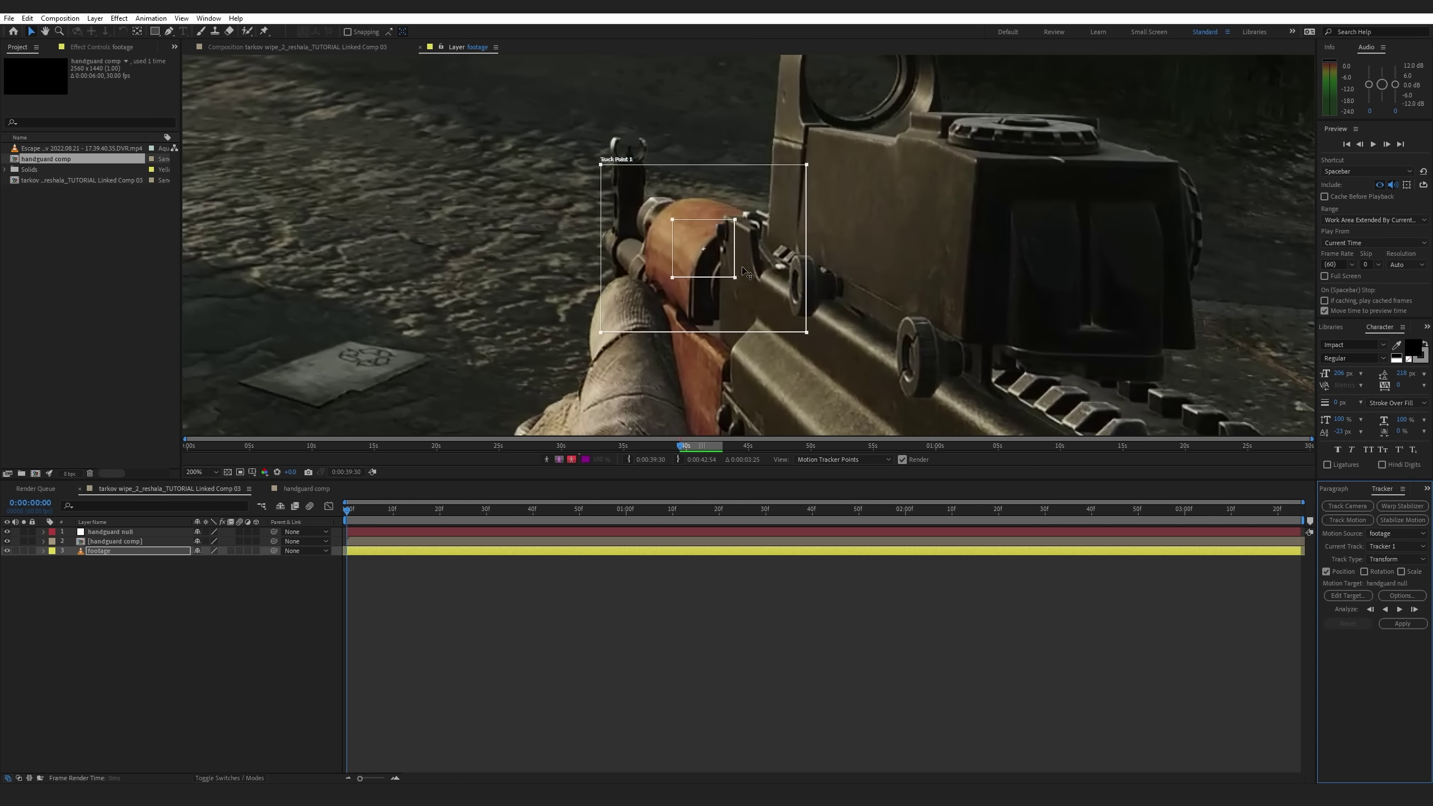
{"action": "left_click_drag", "start_coordinate": [736, 281], "coordinate": [754, 298]}
{"action": "key", "text": "comma"}
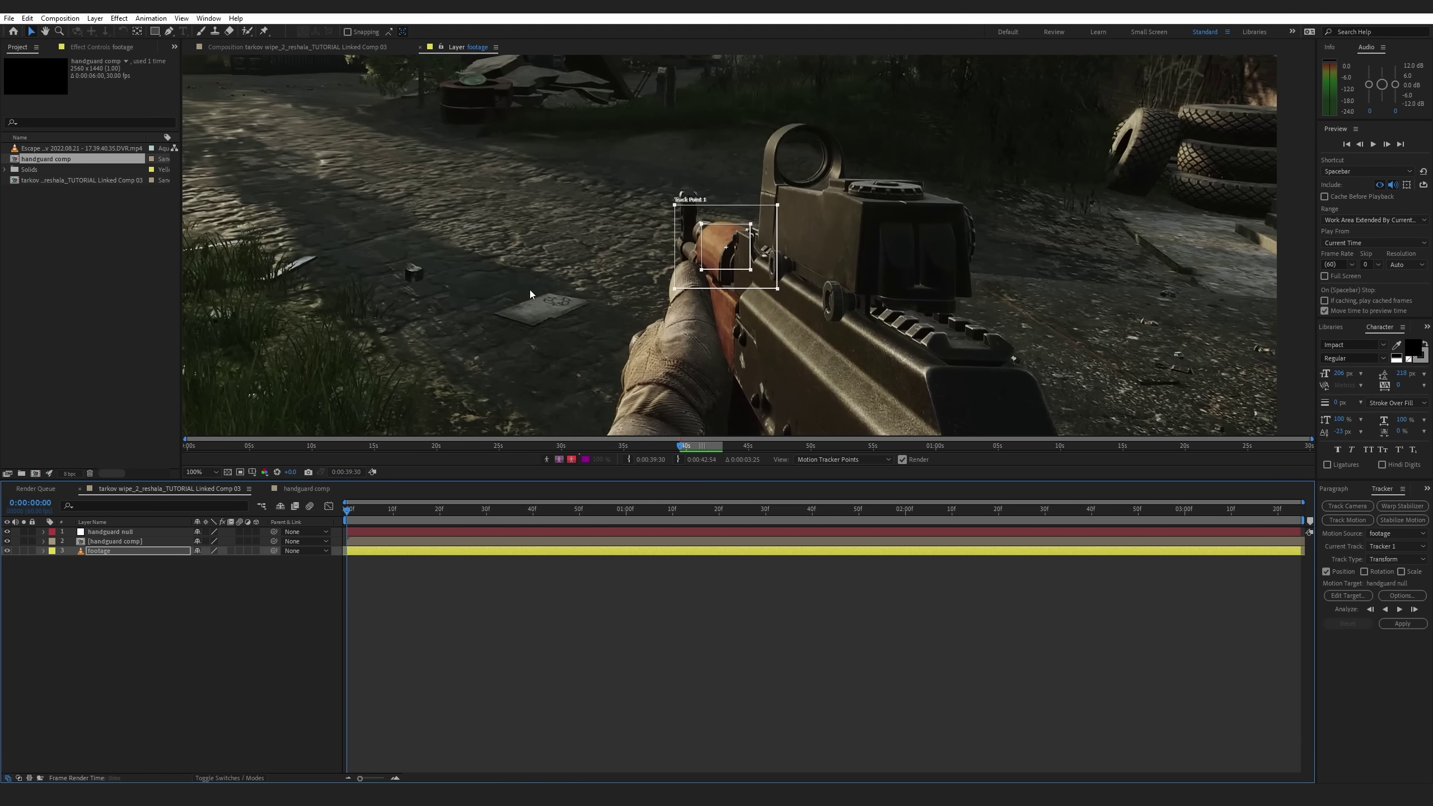
{"action": "key", "text": "h"}
{"action": "left_click_drag", "start_coordinate": [627, 160], "coordinate": [686, 284]}
{"action": "key", "text": "comma"}
{"action": "key", "text": "space"}
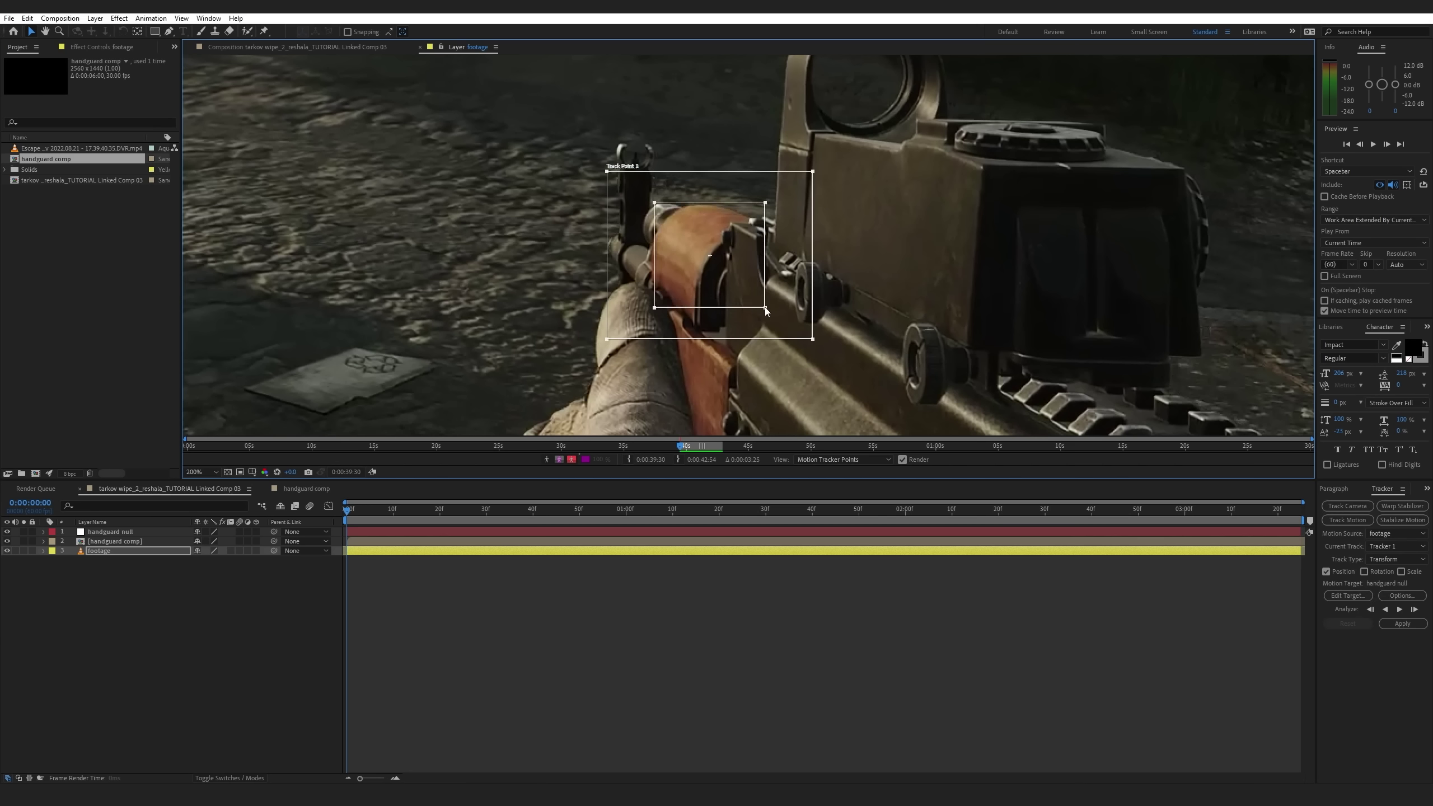
{"action": "left_click_drag", "start_coordinate": [770, 320], "coordinate": [763, 304]}
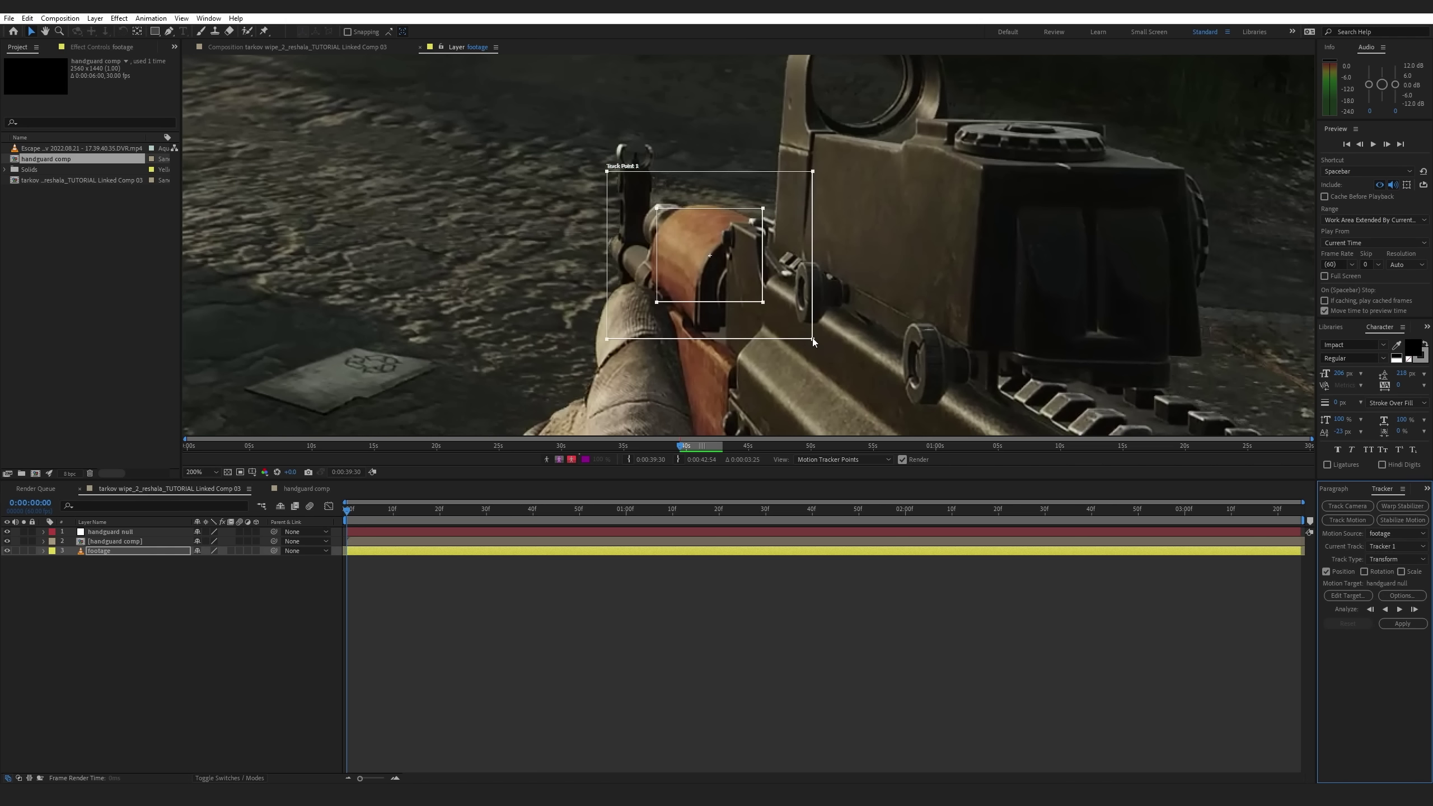
{"action": "left_click_drag", "start_coordinate": [763, 301], "coordinate": [757, 296]}
{"action": "mouse_move", "coordinate": [812, 339]}
{"action": "left_mouse_down"}
{"action": "mouse_move", "coordinate": [814, 359]}
{"action": "mouse_move", "coordinate": [802, 342]}
{"action": "left_mouse_up"}
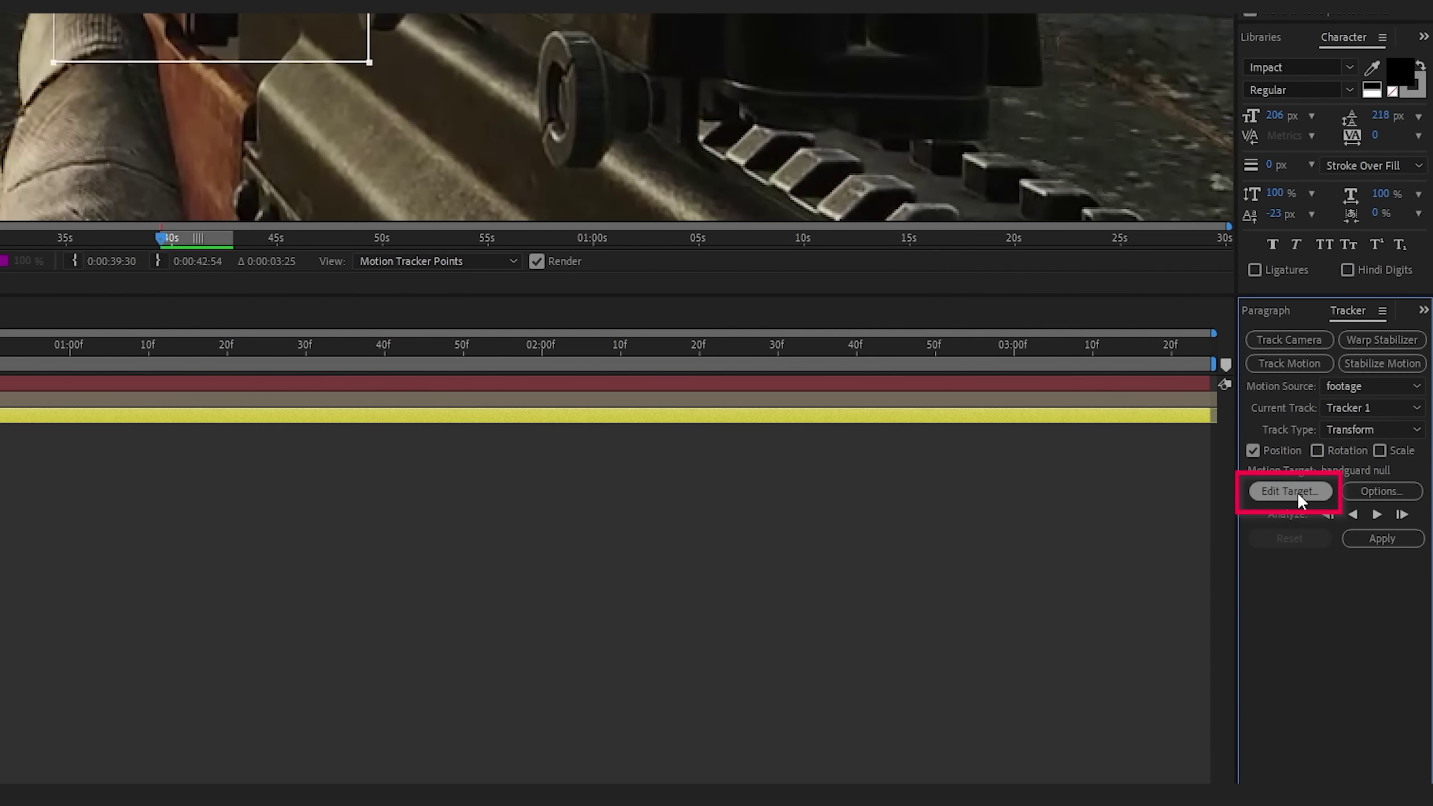
Set the handguard null as the motion target and analyze the track forward to the end of the clip
{"action": "left_click", "coordinate": [1348, 596]}
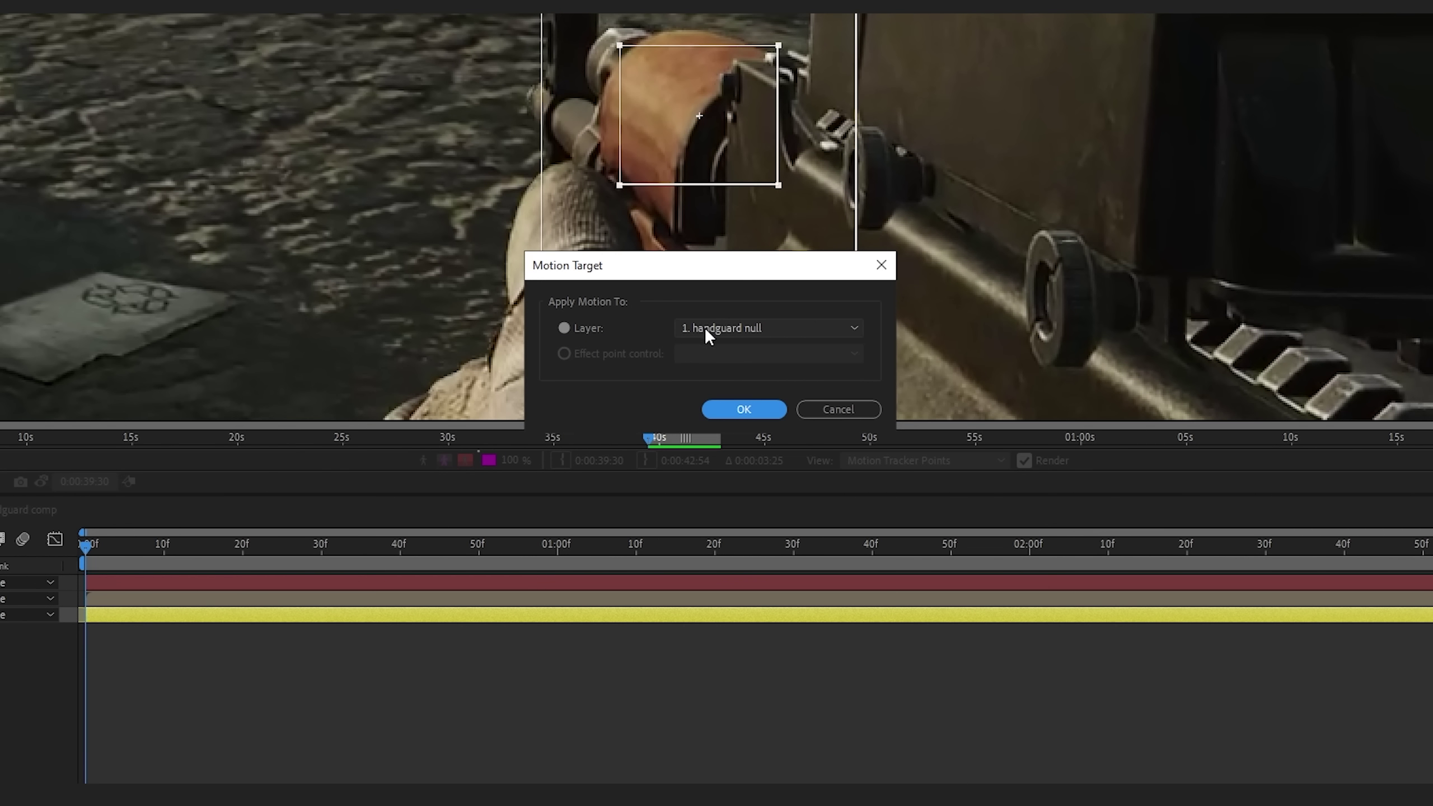
{"action": "left_click", "coordinate": [608, 281]}
{"action": "left_click", "coordinate": [629, 305]}
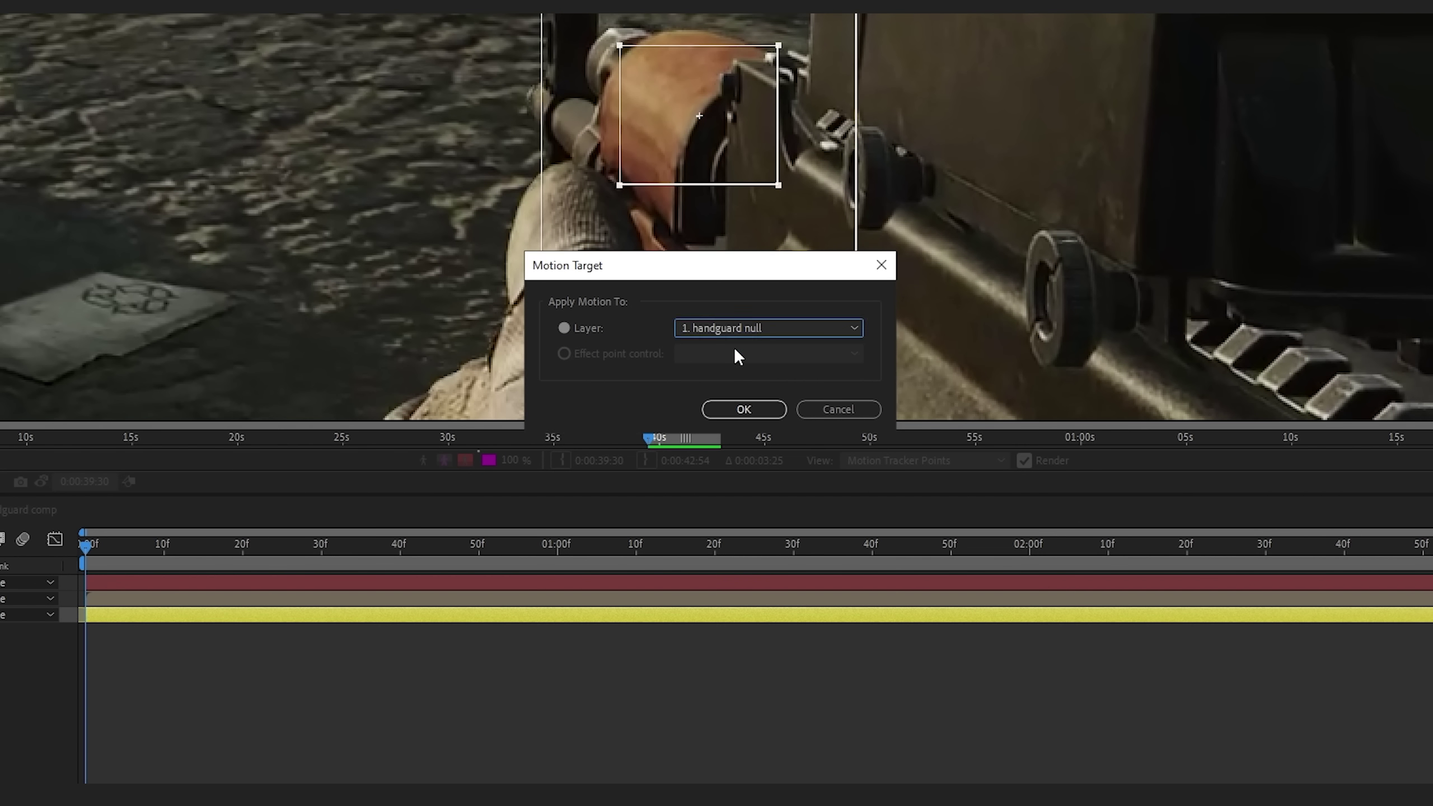
{"action": "left_click", "coordinate": [743, 409]}
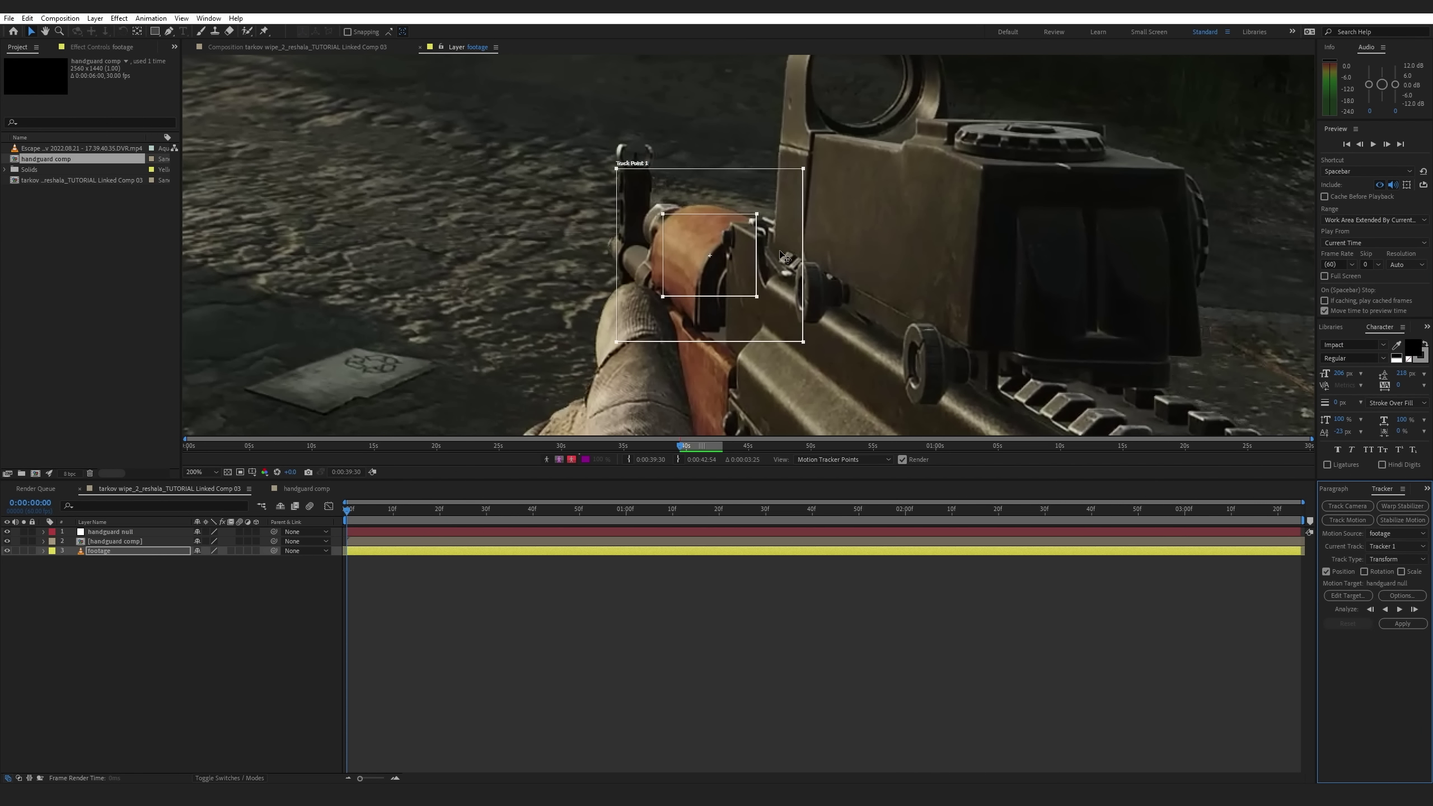
{"action": "scroll", "coordinate": [1024, 220], "scroll_direction": "down", "scroll_amount": 4}
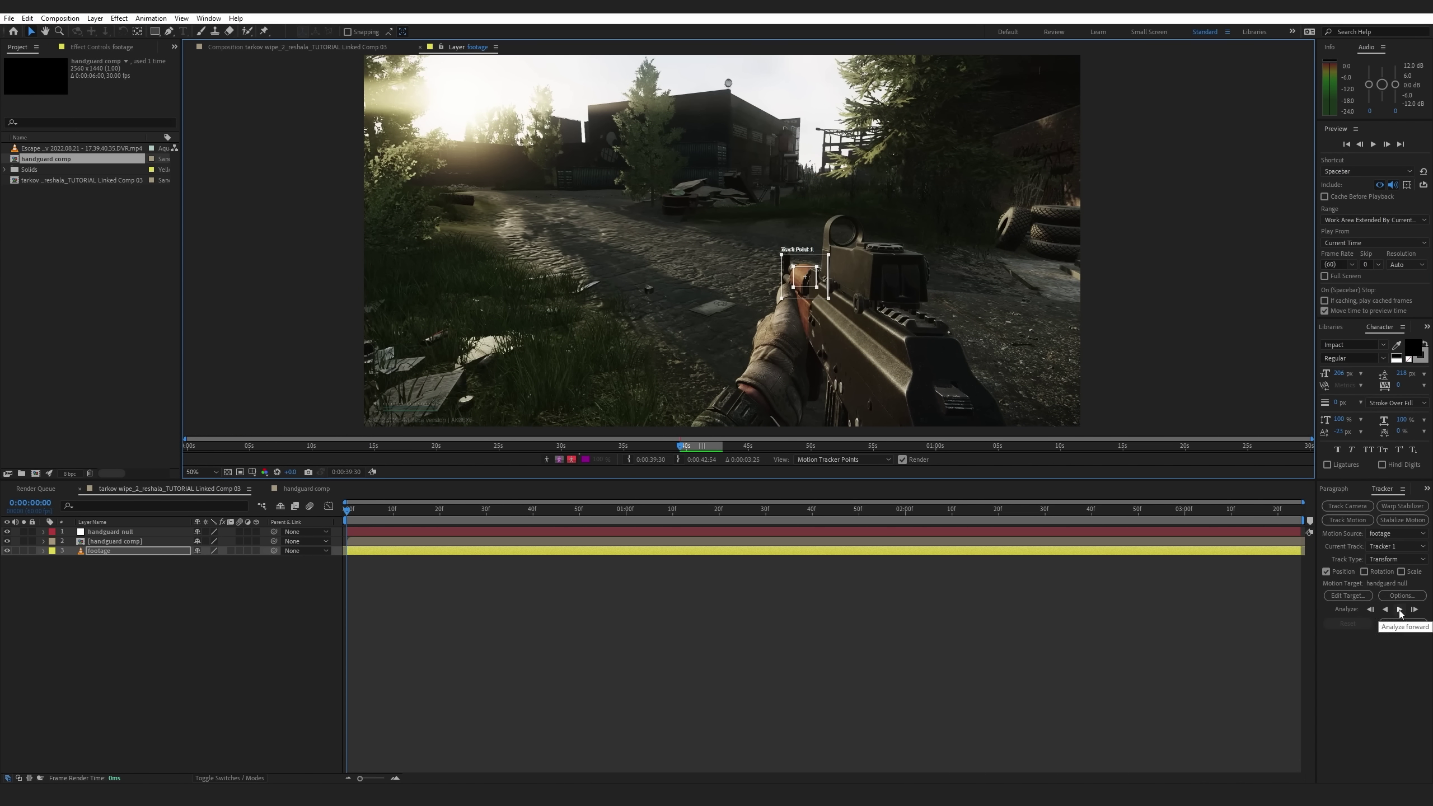
{"action": "left_click", "coordinate": [1399, 610]}
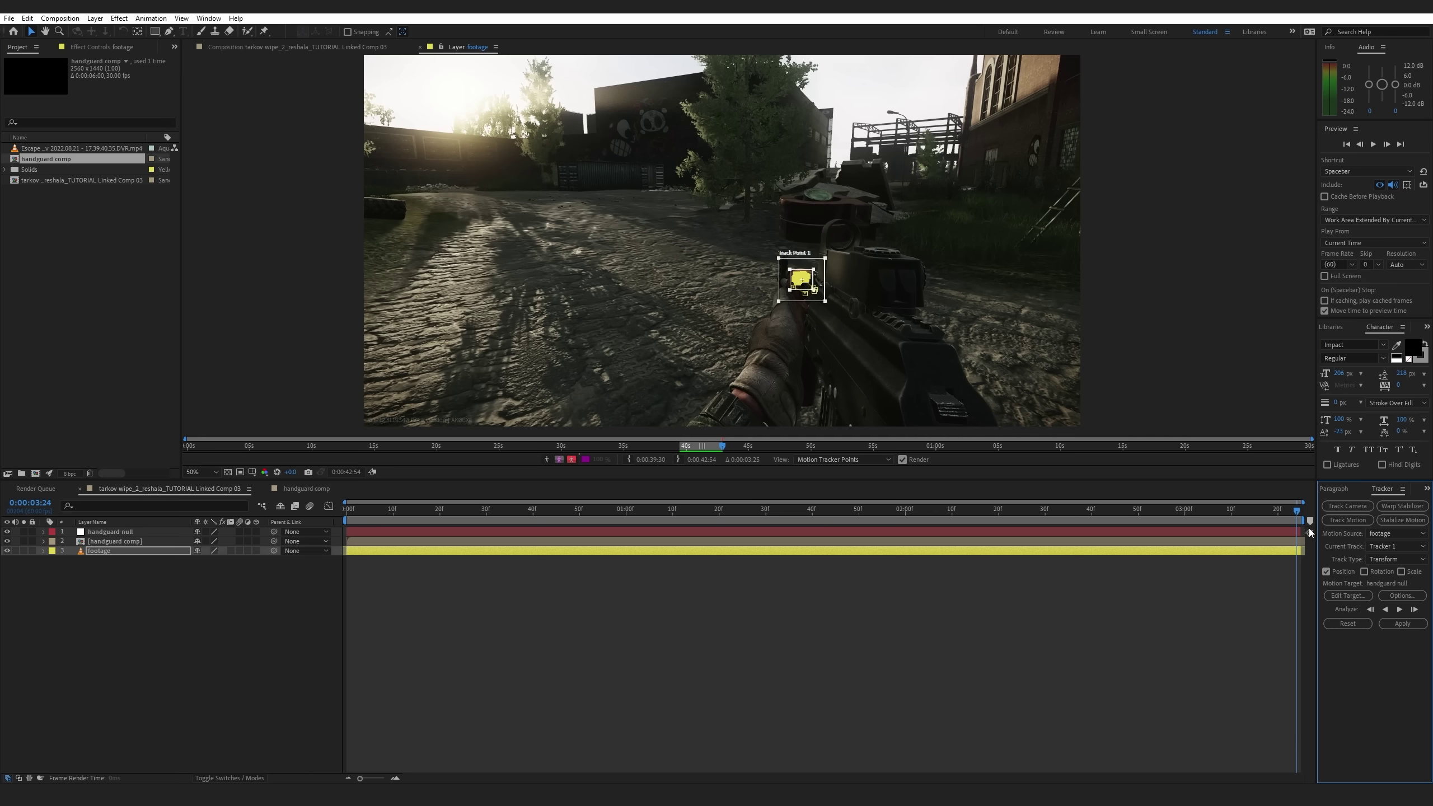
Review the tracked path from the start of the clip, checking frame by frame whether the track point stays on the handguard
{"action": "left_click_drag", "start_coordinate": [1295, 509], "coordinate": [347, 510]}
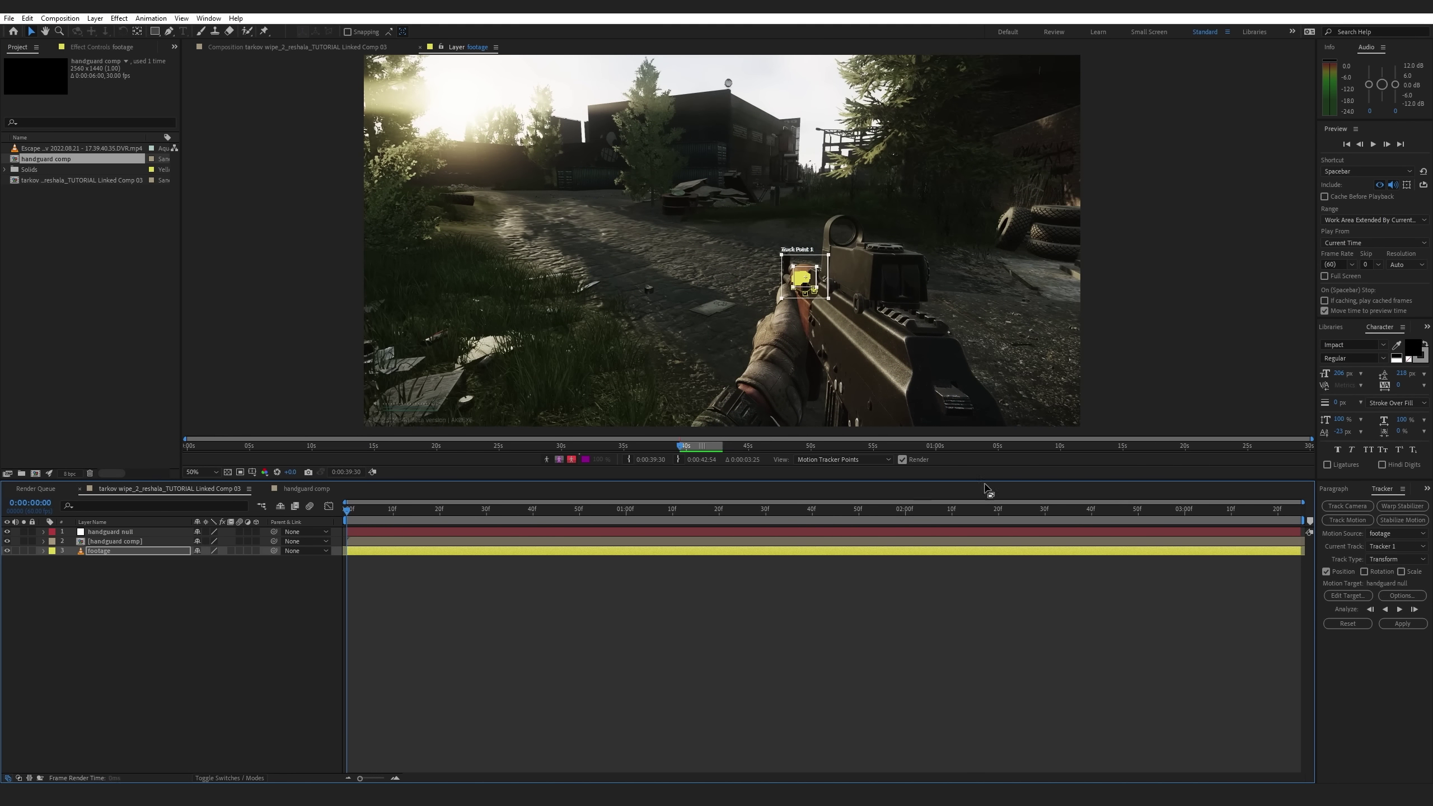
{"action": "key", "text": "space"}
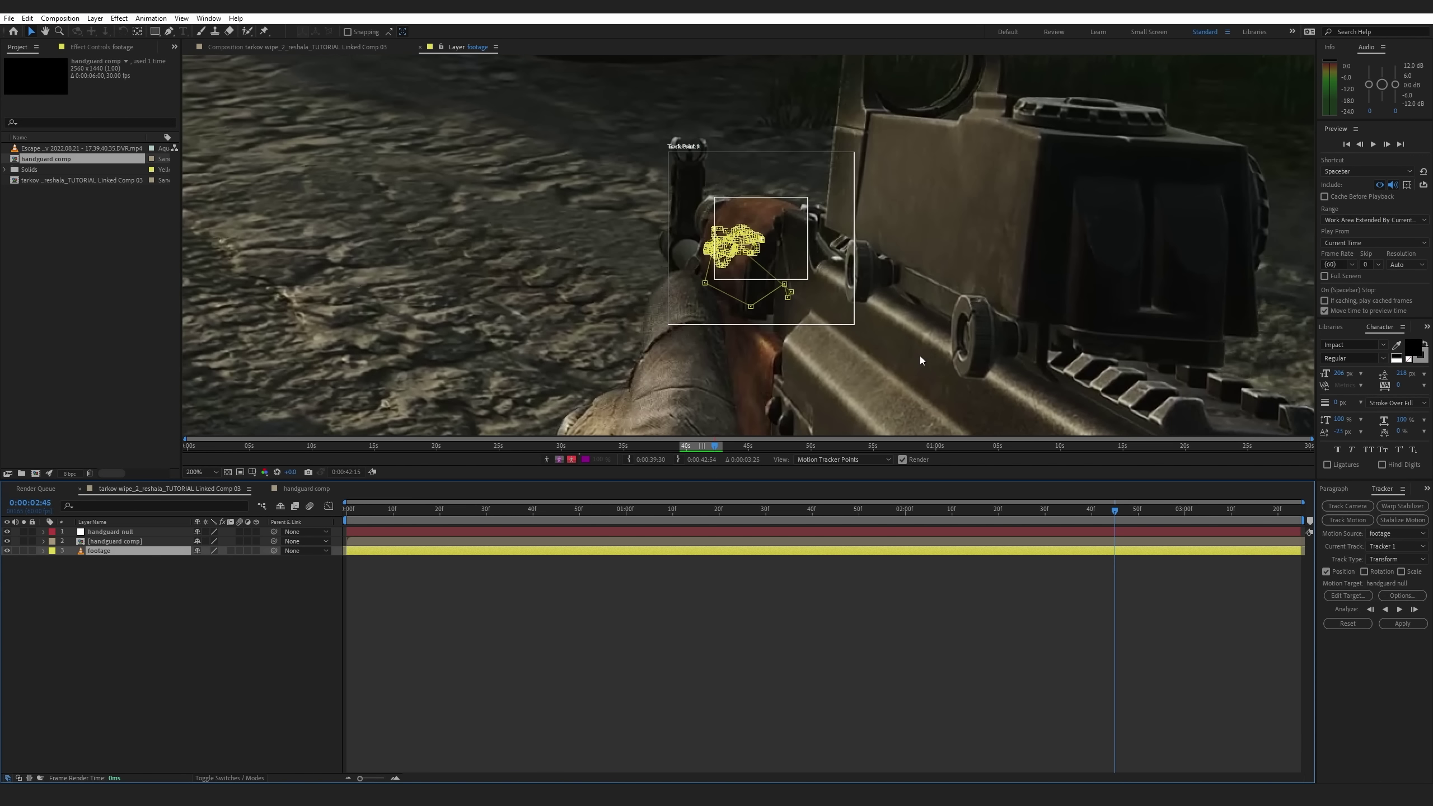
{"action": "left_click_drag", "start_coordinate": [1114, 517], "coordinate": [1026, 516]}
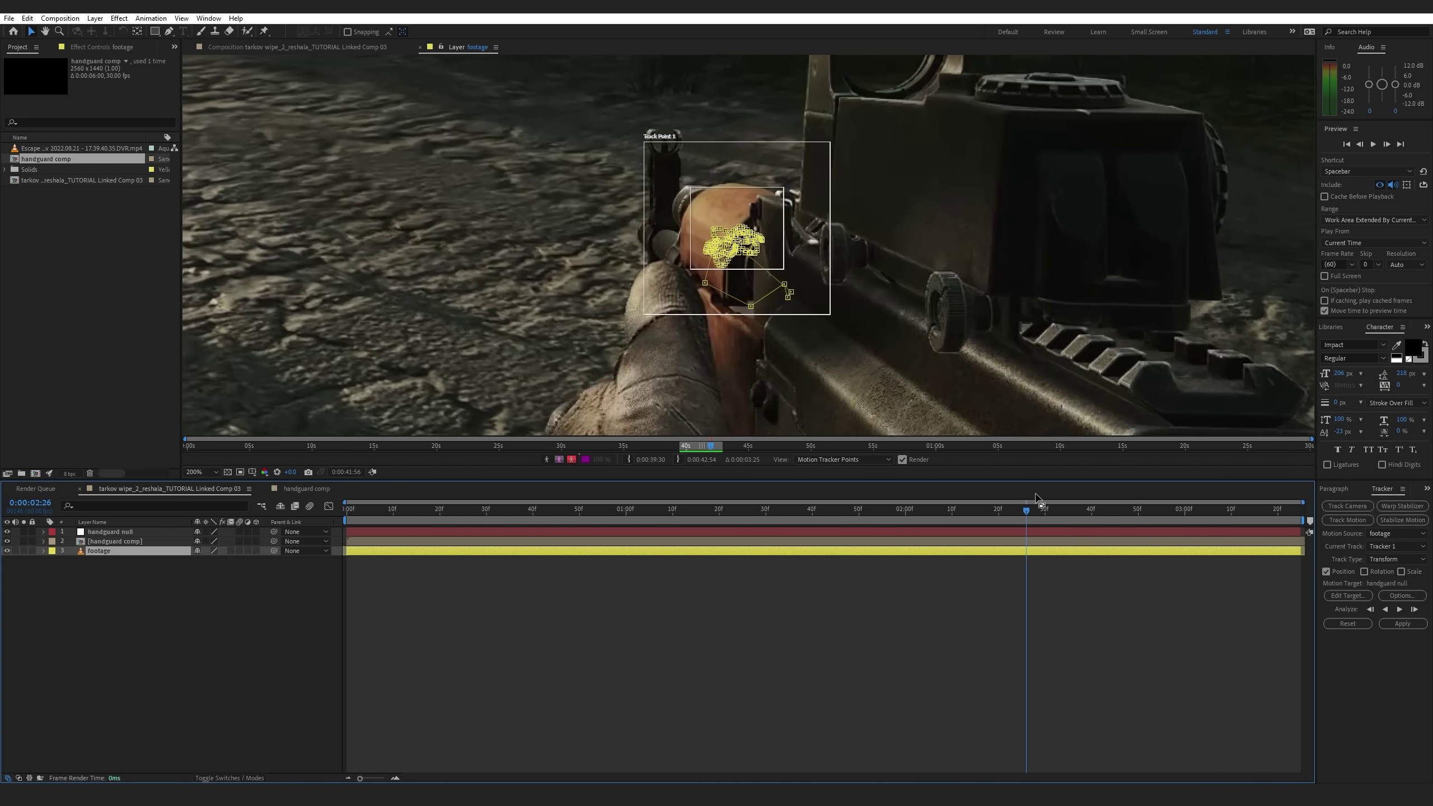
{"action": "left_click", "coordinate": [1058, 512]}
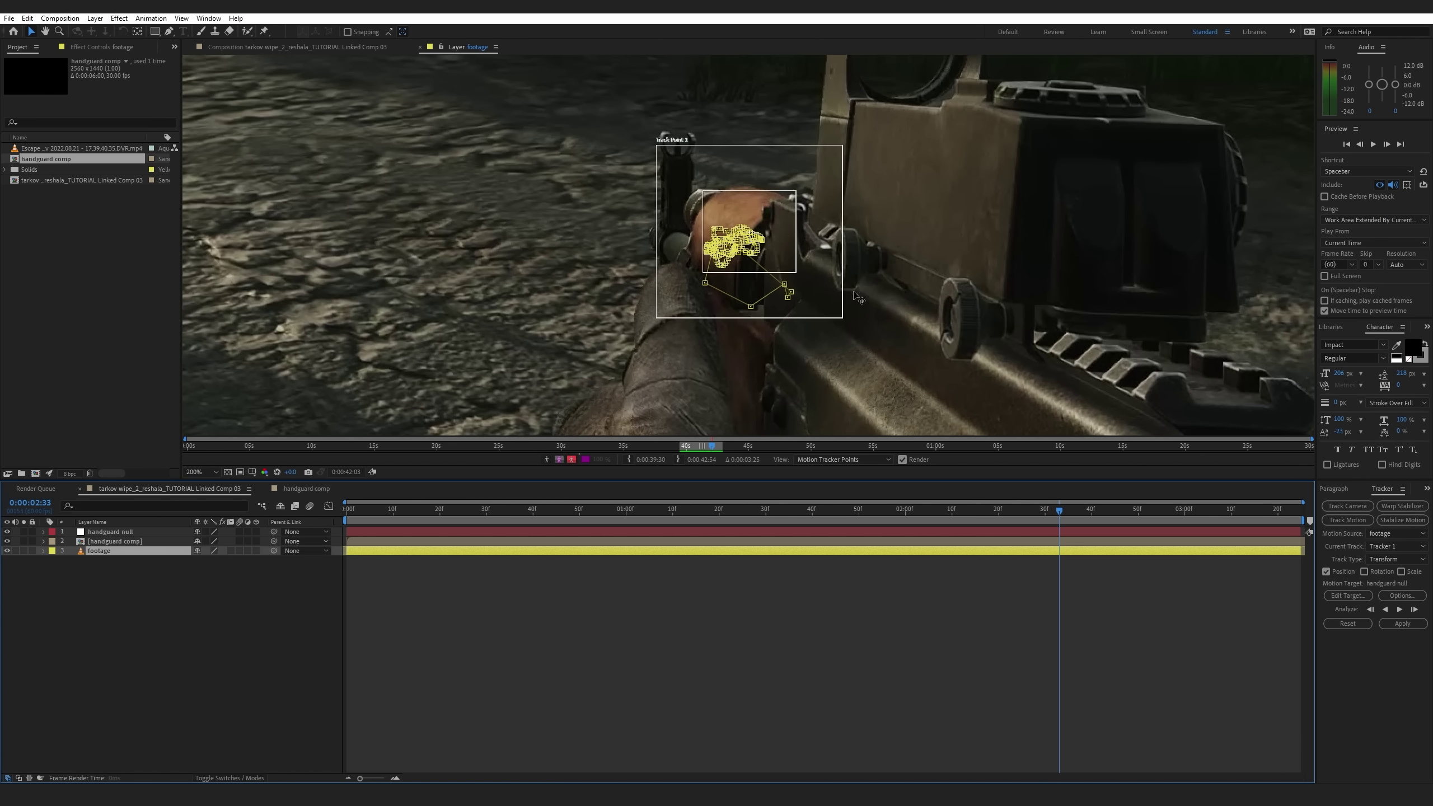
{"action": "key", "text": "period"}
{"action": "key", "text": "Page_Down"}
{"action": "key", "text": "Page_Down"}
{"action": "key", "text": "Page_Down"}
{"action": "key", "text": "Page_Down"}
{"action": "key", "text": "Page_Down"}
{"action": "key", "text": "Page_Down"}
{"action": "key", "text": "Page_Down"}
{"action": "key", "text": "Page_Down"}
Move Track Point 1 back onto the handguard at 0:00:02:48
{"action": "left_click_drag", "start_coordinate": [1074, 520], "coordinate": [1131, 526]}
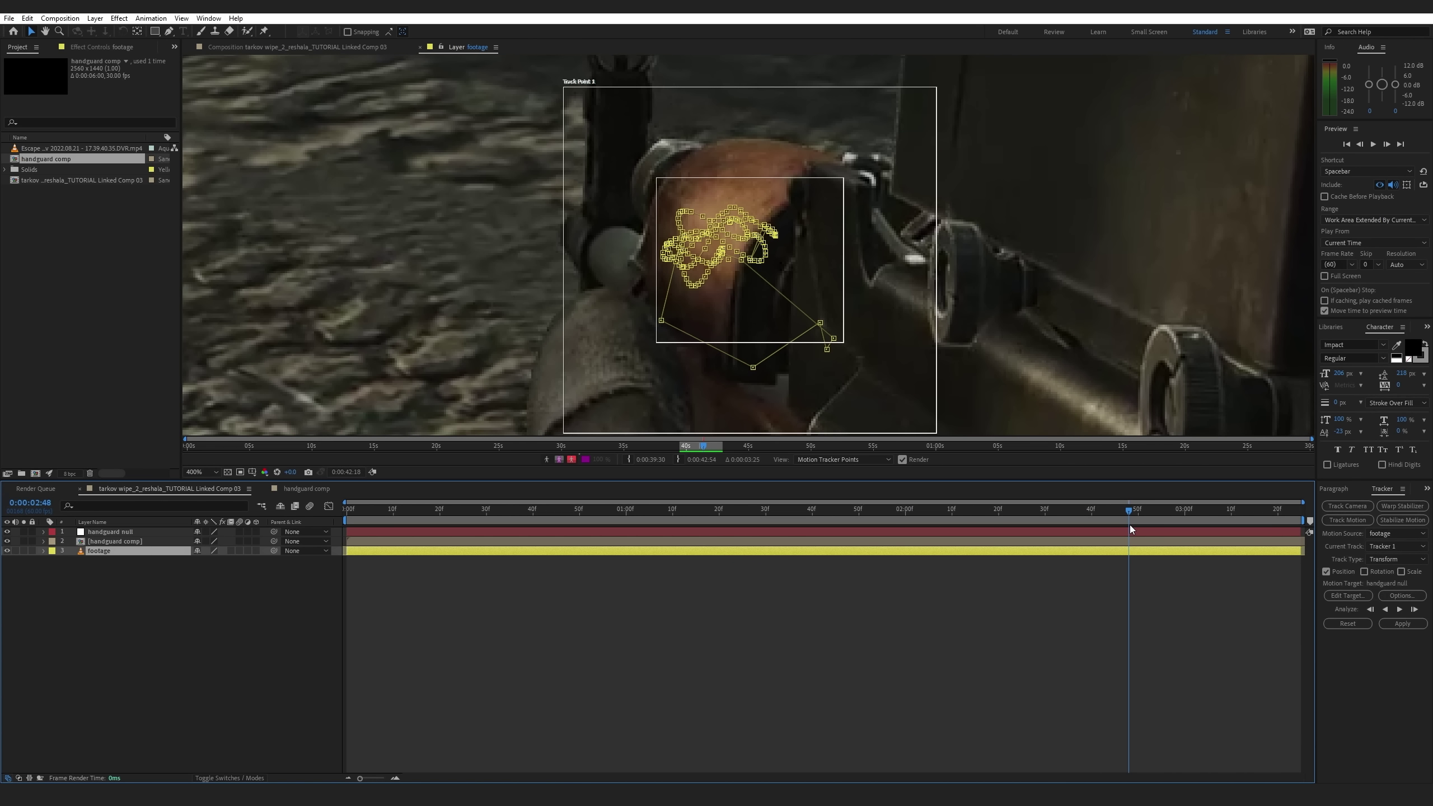
{"action": "left_click_drag", "start_coordinate": [793, 253], "coordinate": [800, 224]}
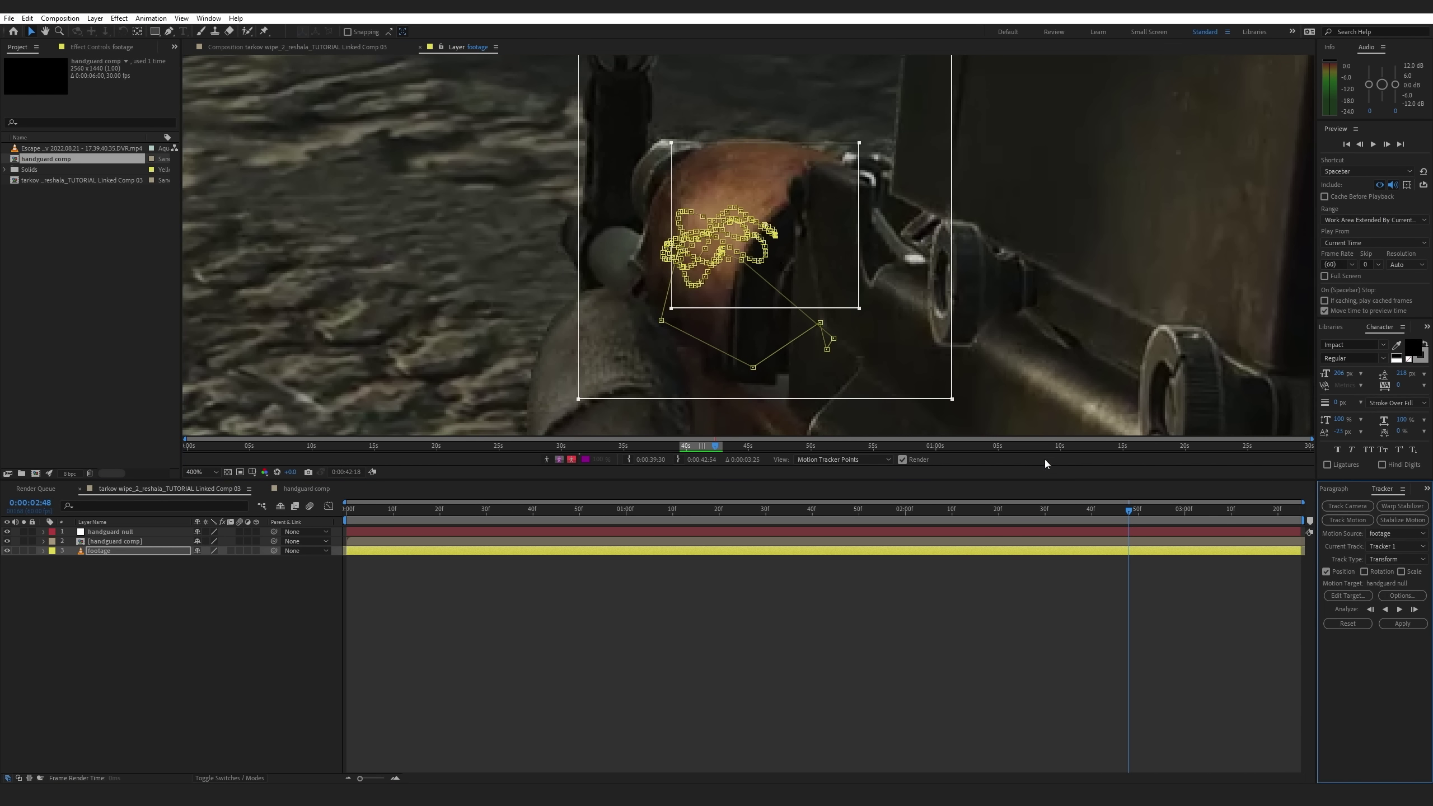
Reveal the footage layer's tracker keyframes and delete those from 0:00:03:18 to the end of the clip
{"action": "left_click_drag", "start_coordinate": [1125, 507], "coordinate": [1269, 511]}
{"action": "key", "text": "equal"}
{"action": "key", "text": "minus"}
{"action": "left_click", "coordinate": [1263, 550]}
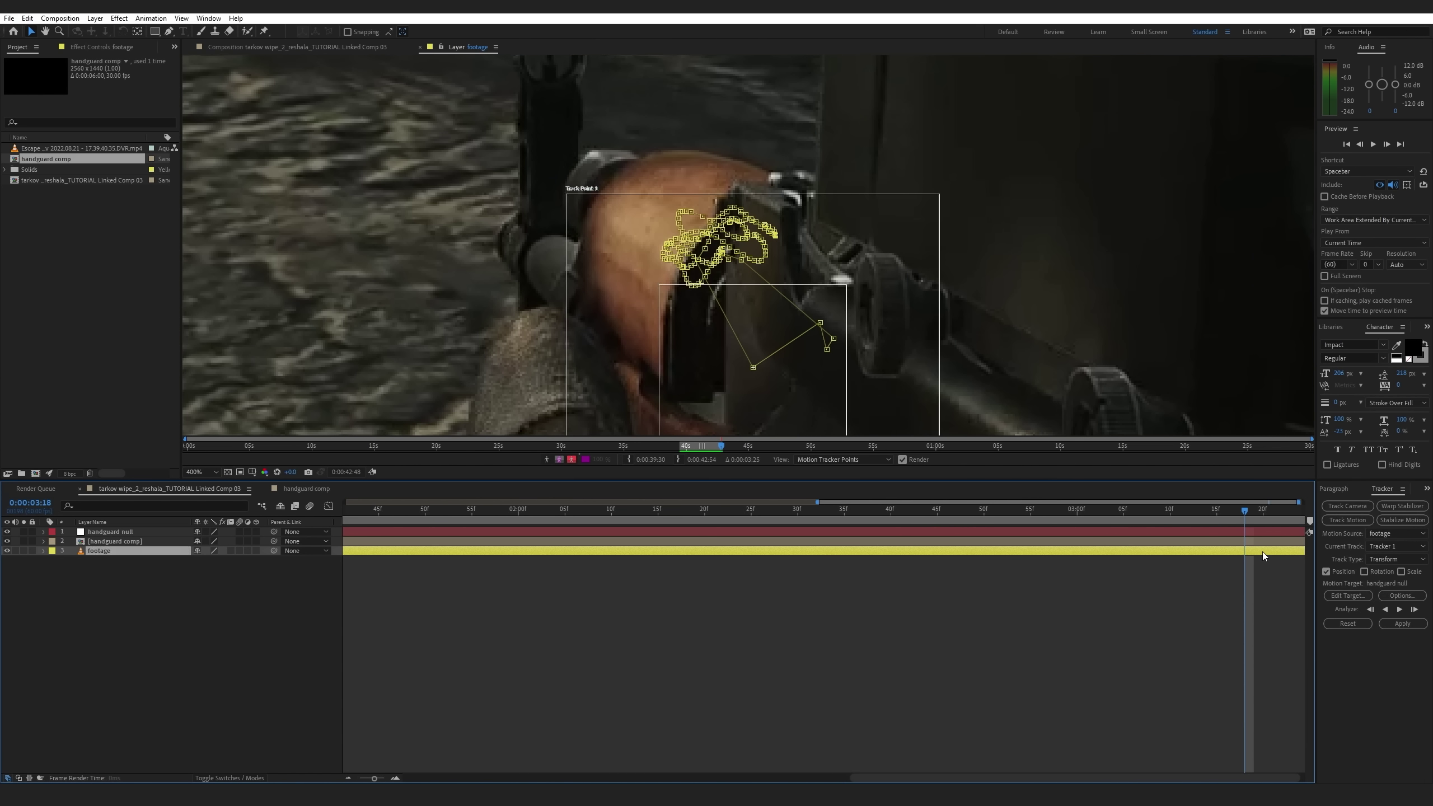
{"action": "key", "text": "u"}
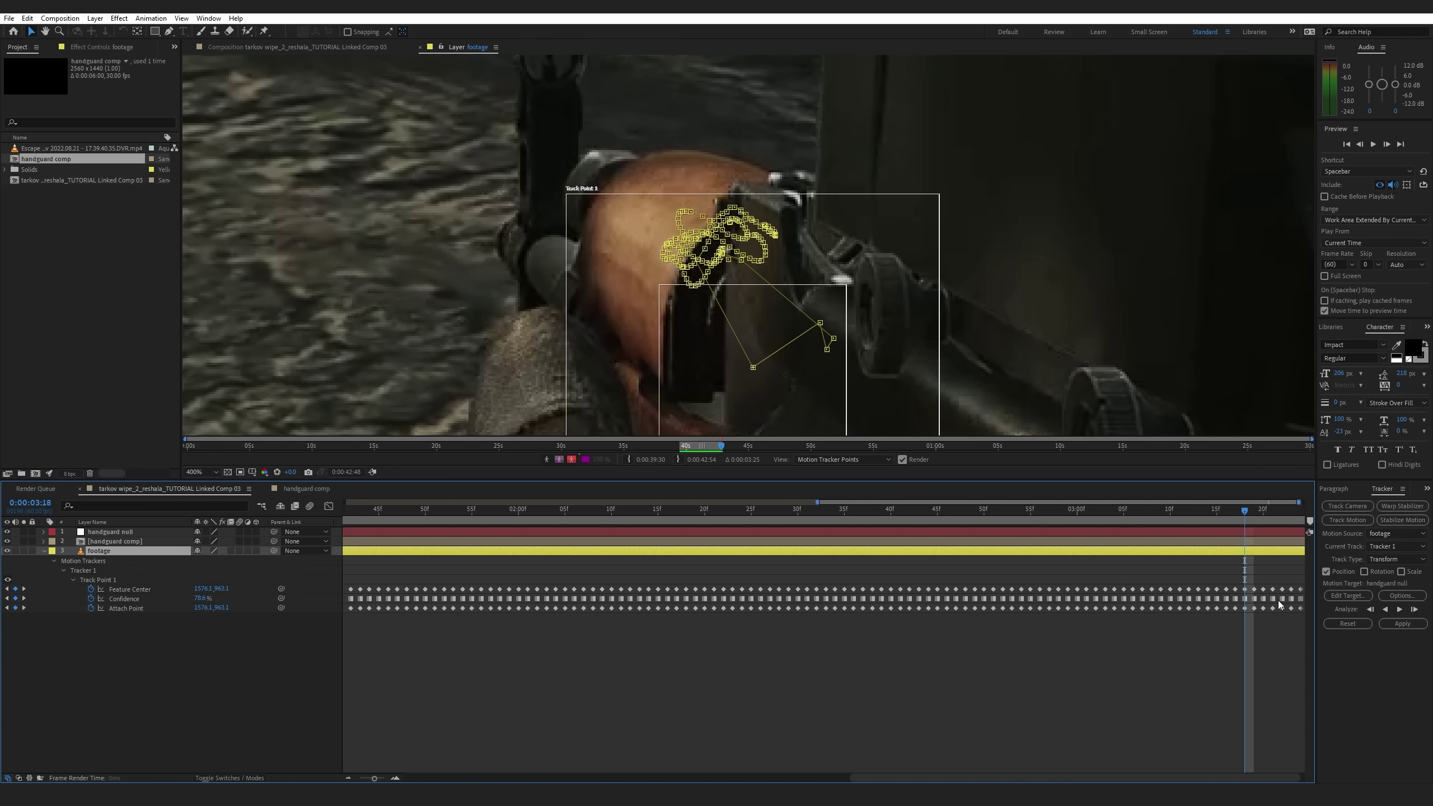
{"action": "scroll", "coordinate": [1274, 606], "scroll_direction": "up", "scroll_amount": 3}
{"action": "left_click_drag", "start_coordinate": [1170, 573], "coordinate": [1305, 641]}
{"action": "key", "text": "Delete"}
Reposition Track Point 1 on the handguard at 0:00:03:18
{"action": "left_click", "coordinate": [1153, 512]}
{"action": "left_click_drag", "start_coordinate": [1153, 511], "coordinate": [1166, 512]}
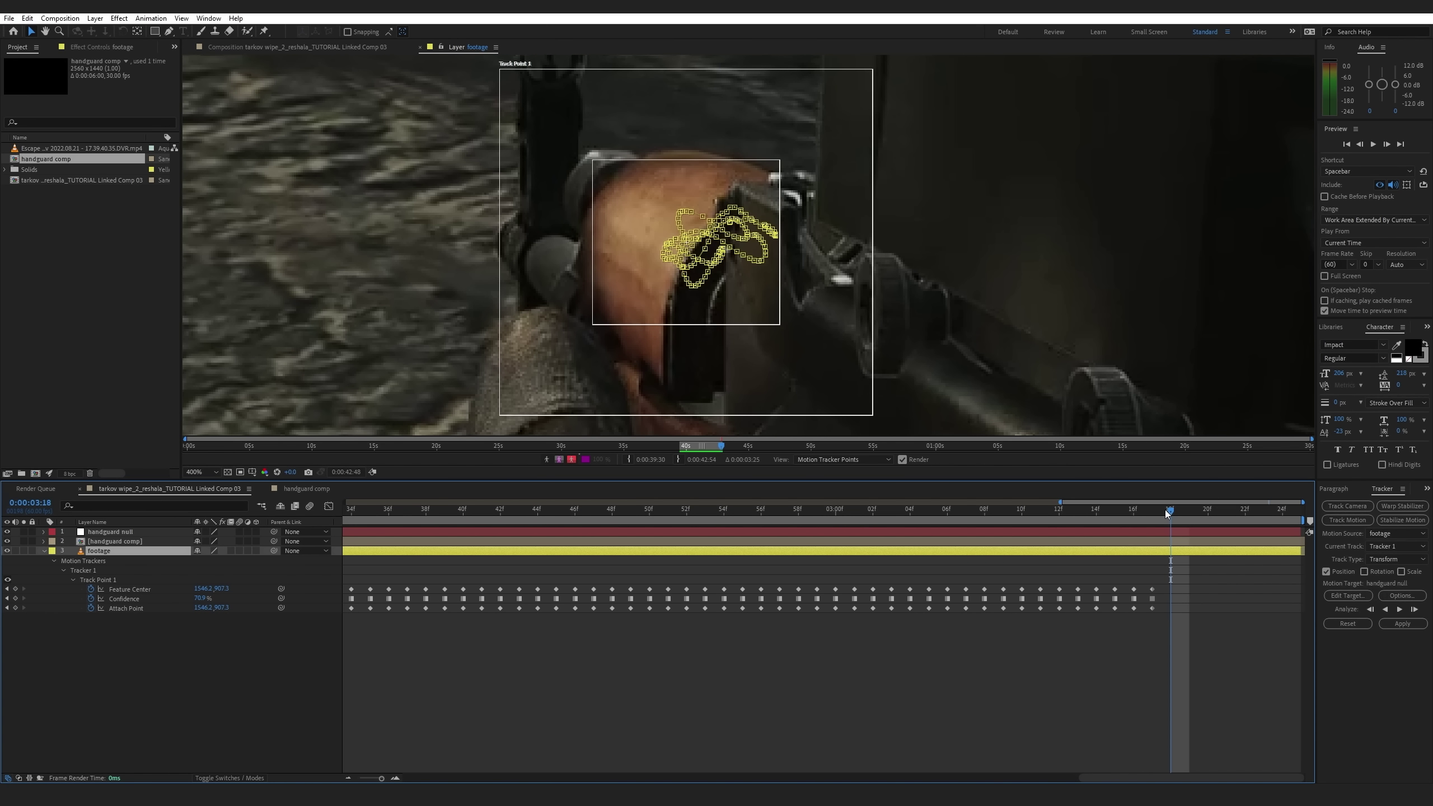
{"action": "left_click", "coordinate": [756, 288]}
{"action": "key", "text": "Right"}
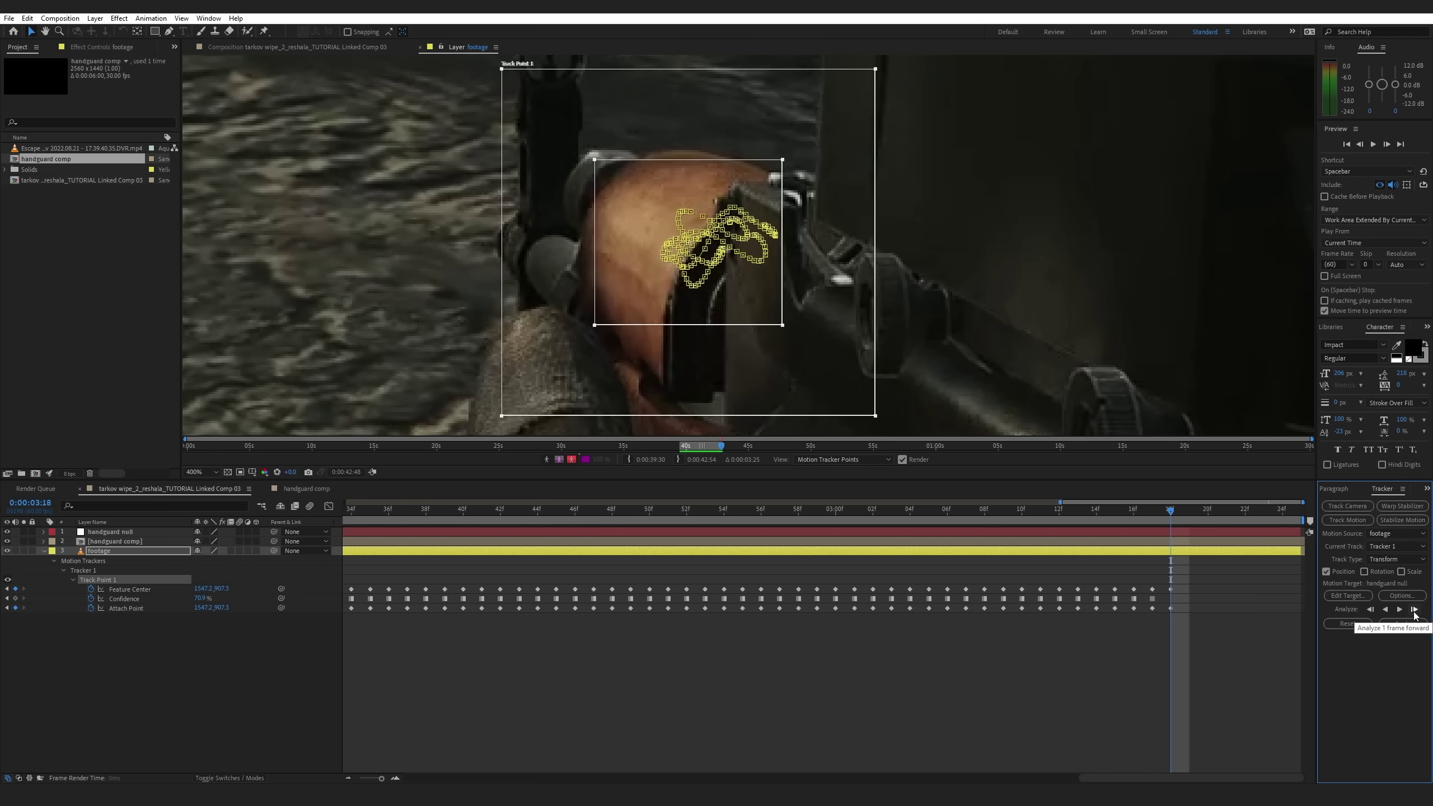
Analyze the remaining frames forward one at a time up to 0:00:03:24
{"action": "left_click", "coordinate": [1412, 609]}
{"action": "left_click", "coordinate": [1412, 610]}
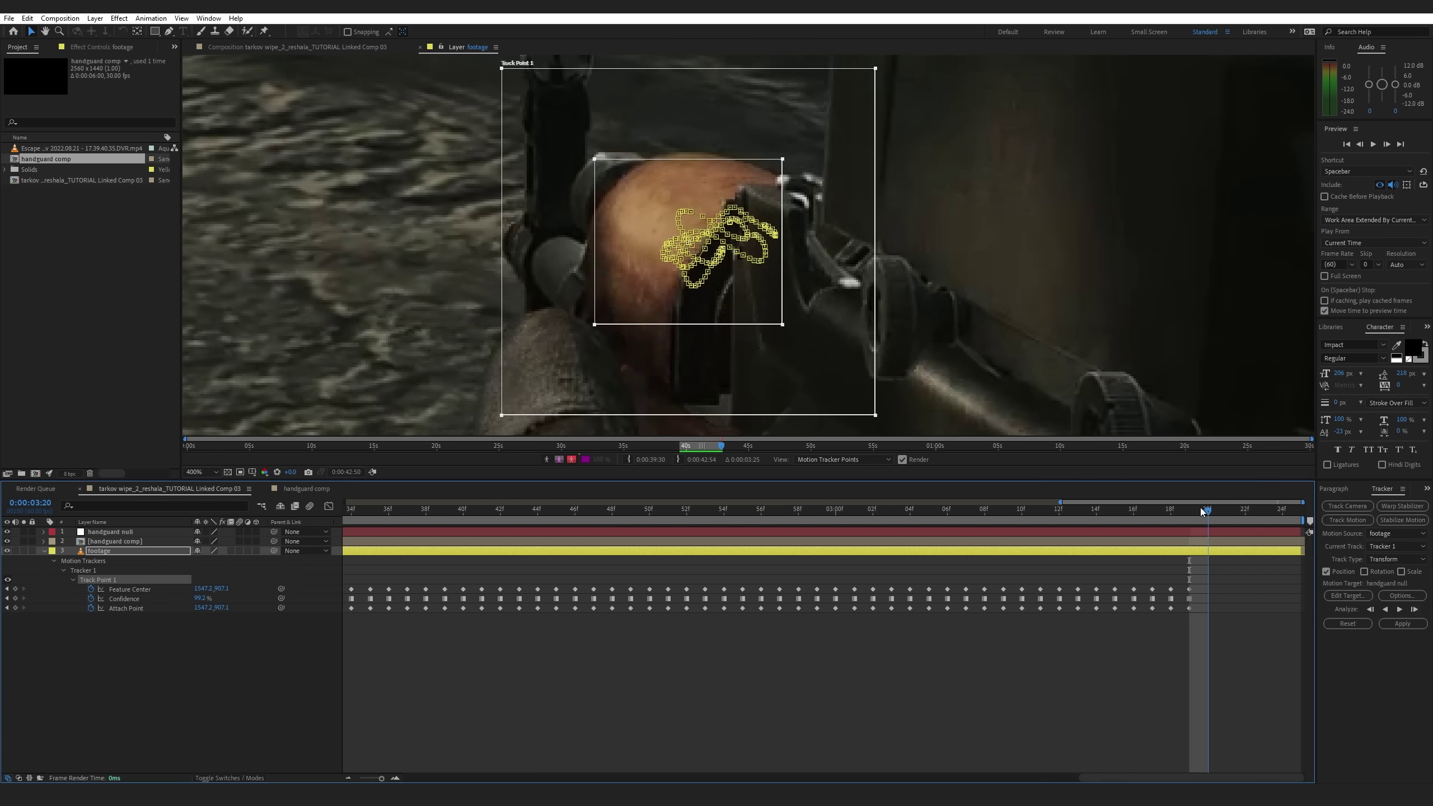
{"action": "left_click", "coordinate": [1412, 609]}
{"action": "left_click", "coordinate": [1413, 610]}
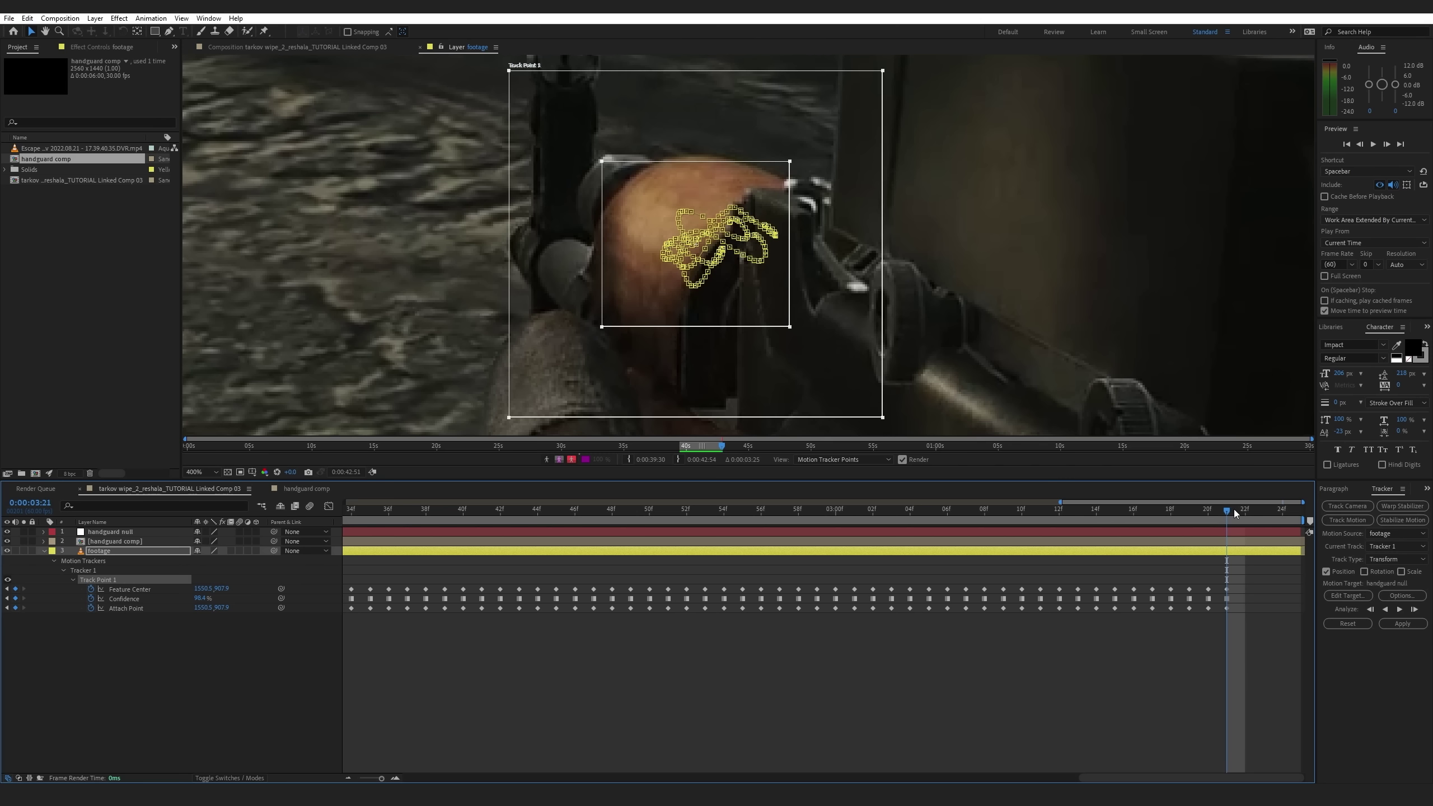
{"action": "left_click", "coordinate": [1413, 609]}
{"action": "left_click", "coordinate": [1413, 609]}
Recheck the retracked frames from about 0:00:03:17 and analyze one frame forward from there
{"action": "left_click_drag", "start_coordinate": [1282, 511], "coordinate": [1144, 549]}
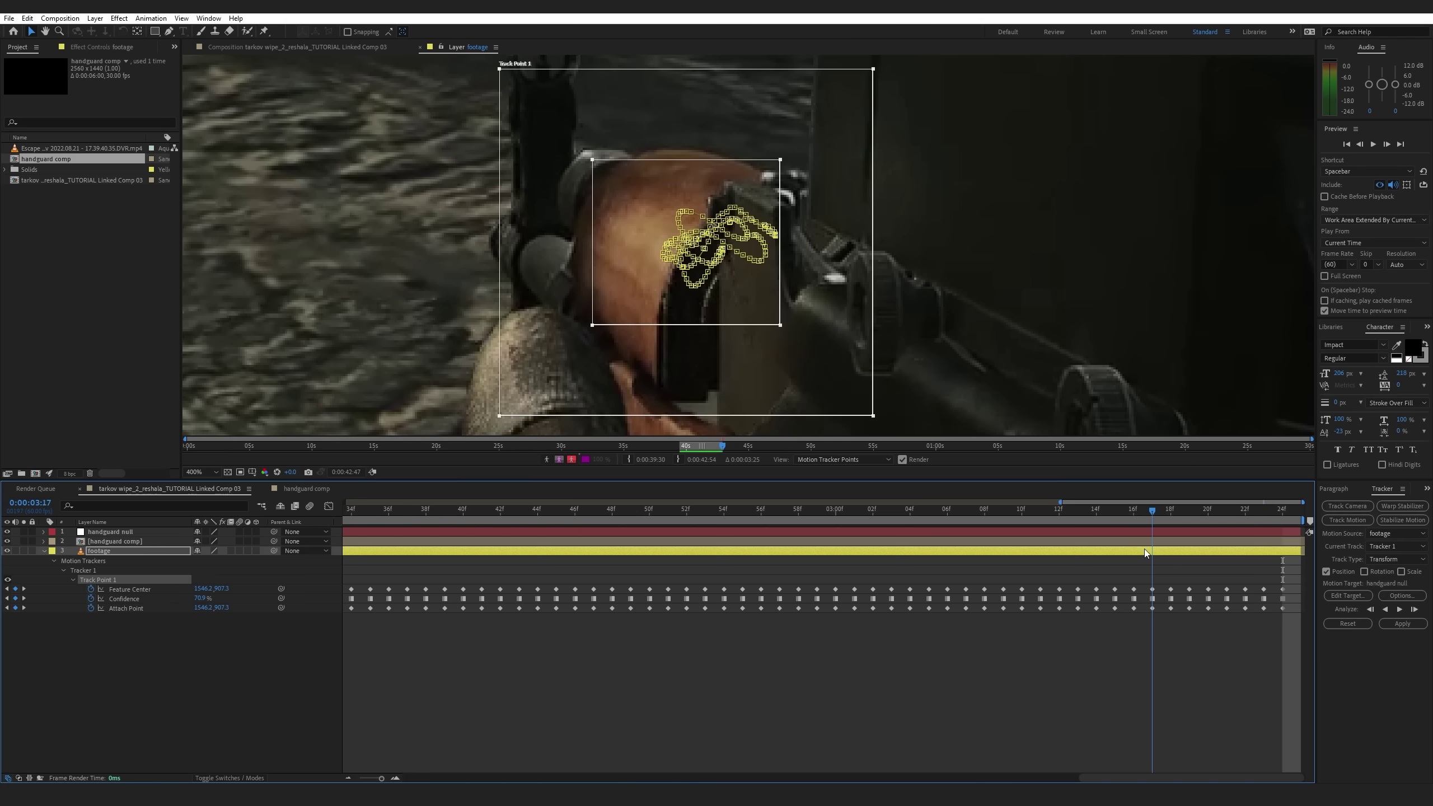
{"action": "left_click", "coordinate": [1138, 514]}
{"action": "left_click", "coordinate": [1145, 515]}
{"action": "left_click", "coordinate": [1413, 611]}
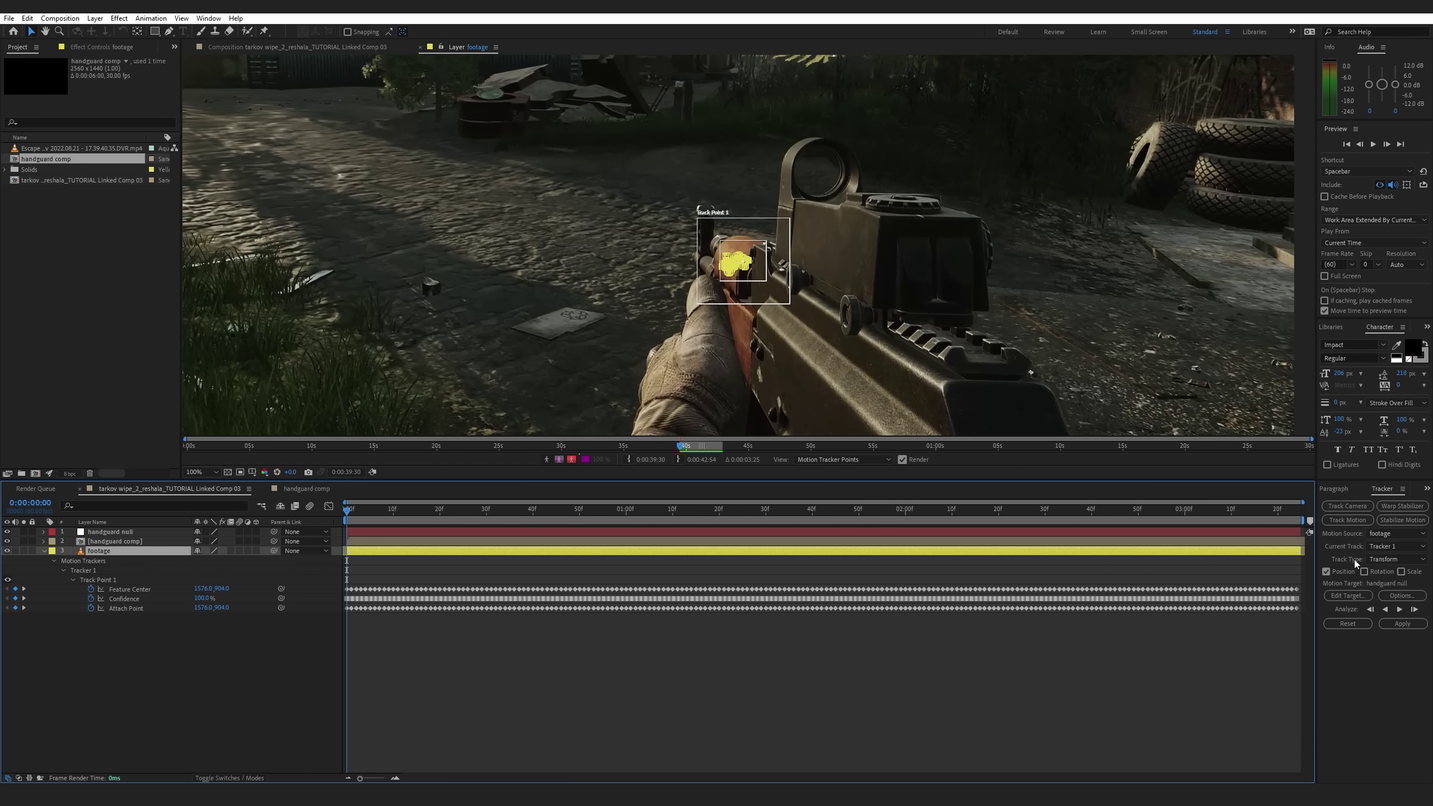
Confirm the handguard null as the motion target, apply the tracking data to it, and check its movement over the footage
{"action": "left_click", "coordinate": [1356, 597]}
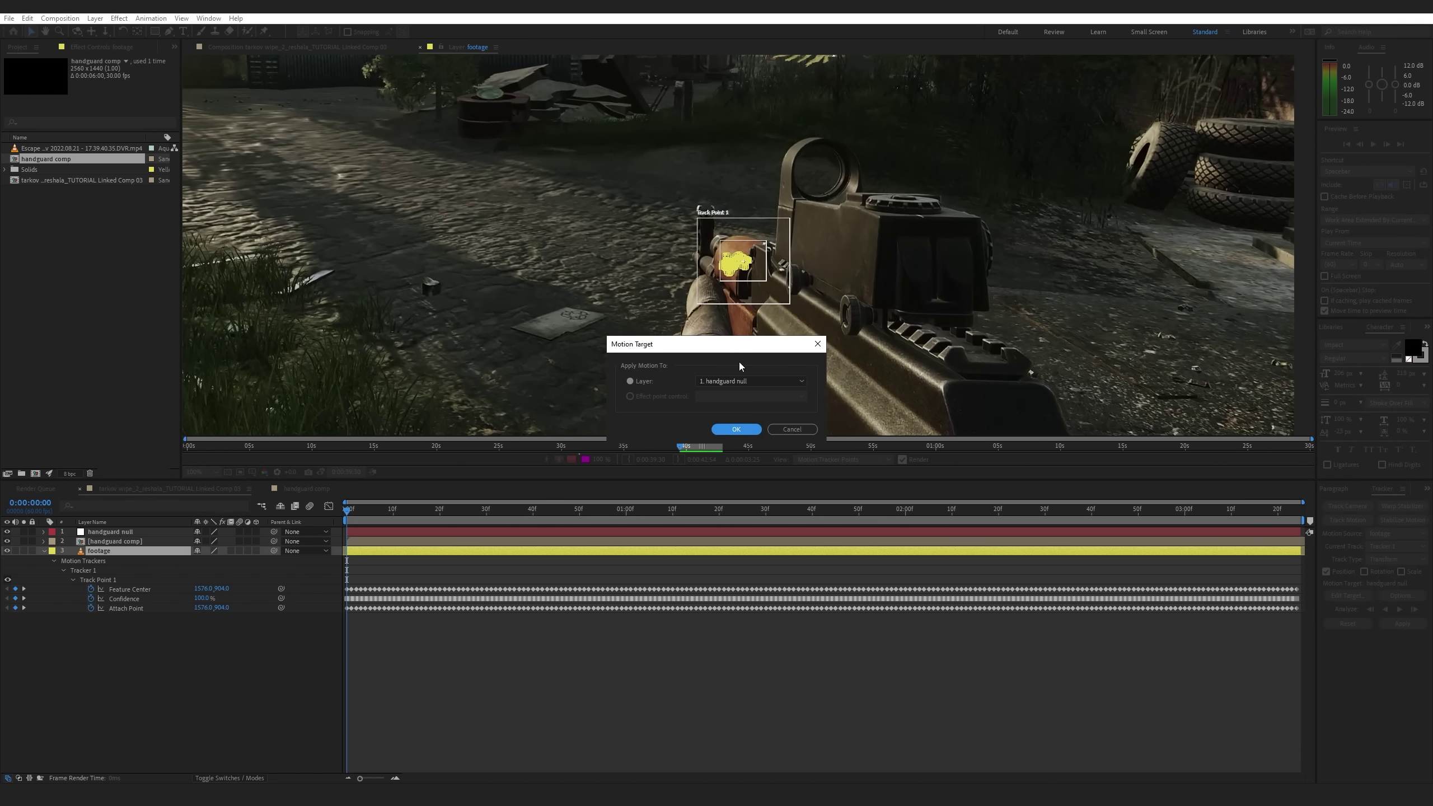
{"action": "left_click", "coordinate": [738, 429]}
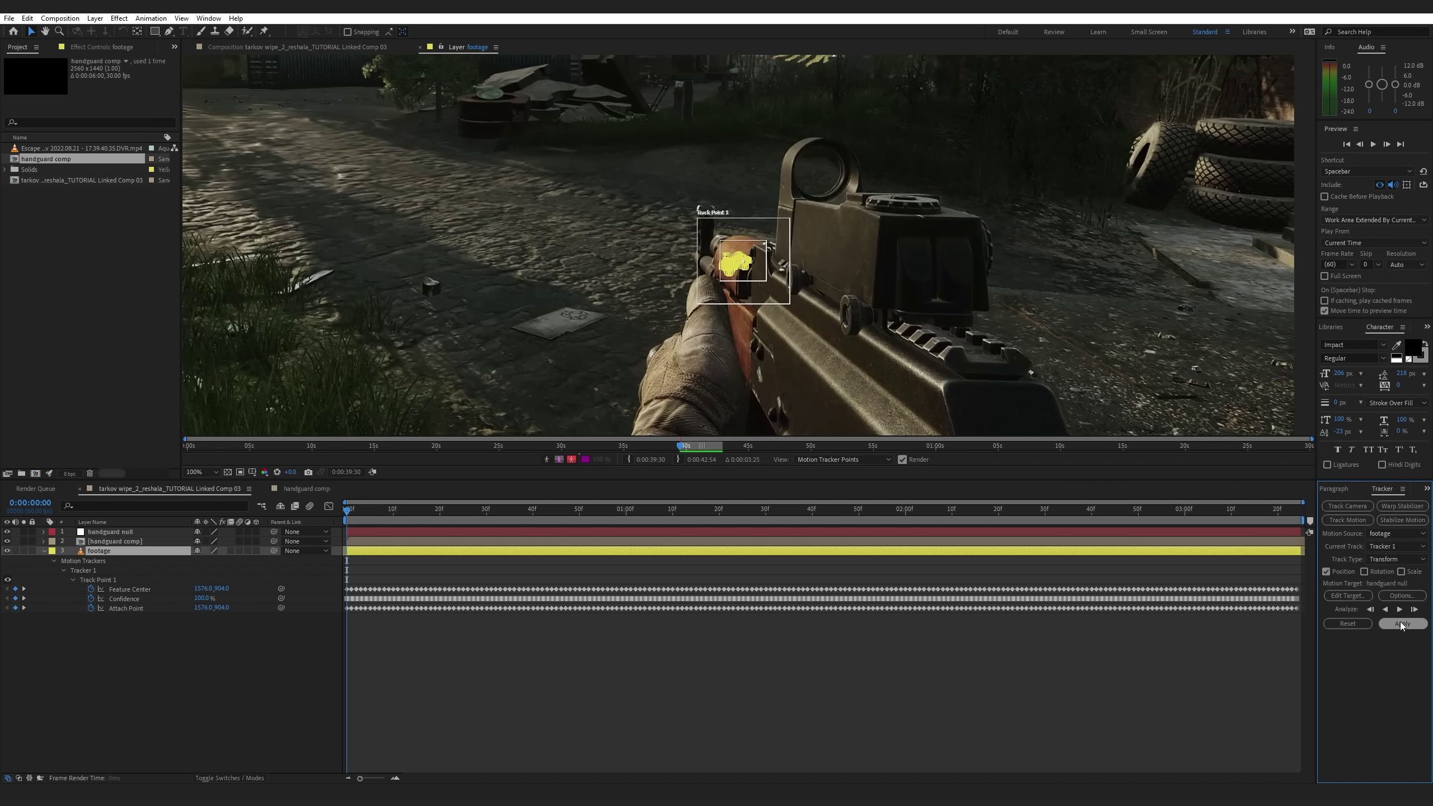
{"action": "left_click", "coordinate": [1399, 625]}
{"action": "left_click", "coordinate": [706, 408]}
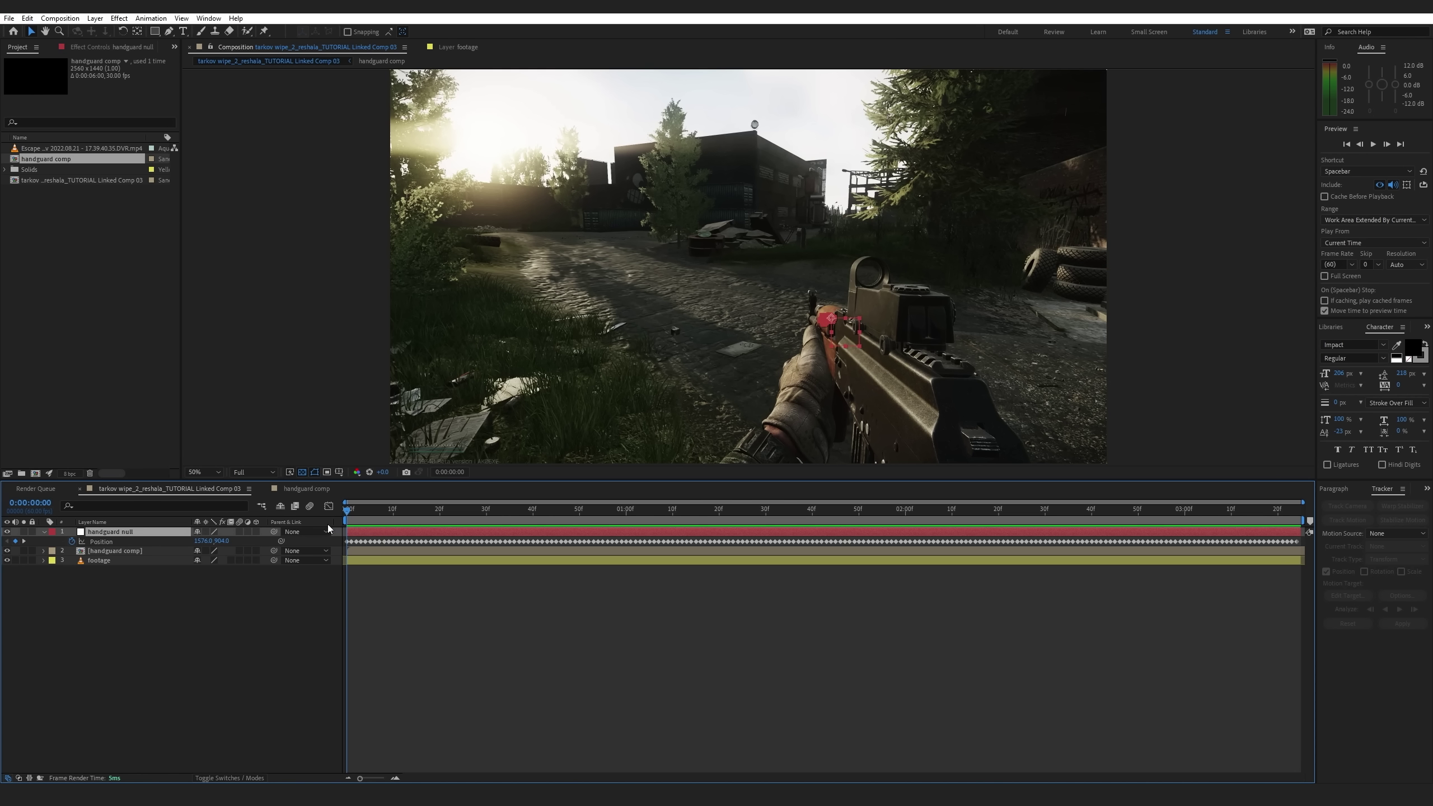
{"action": "left_click", "coordinate": [354, 510]}
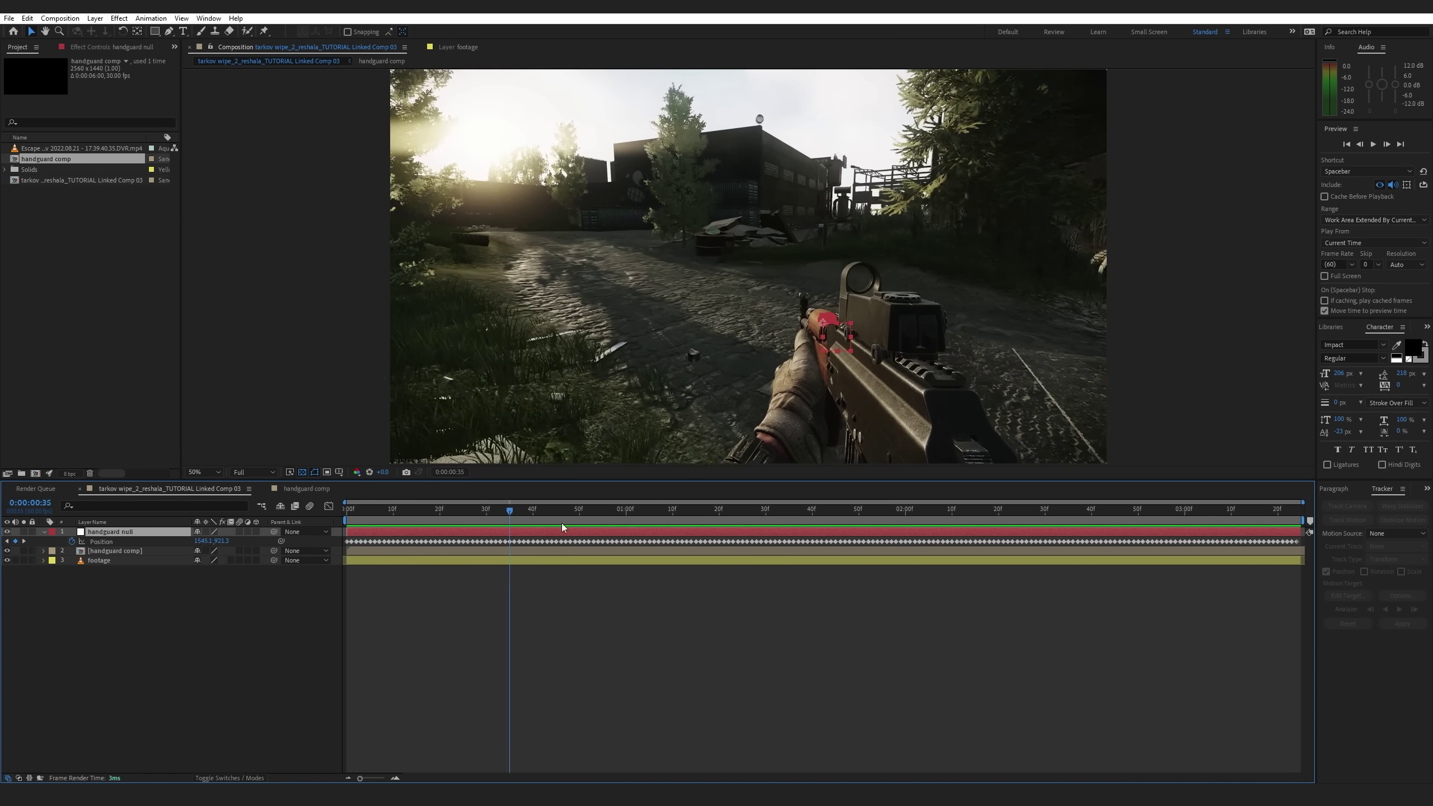